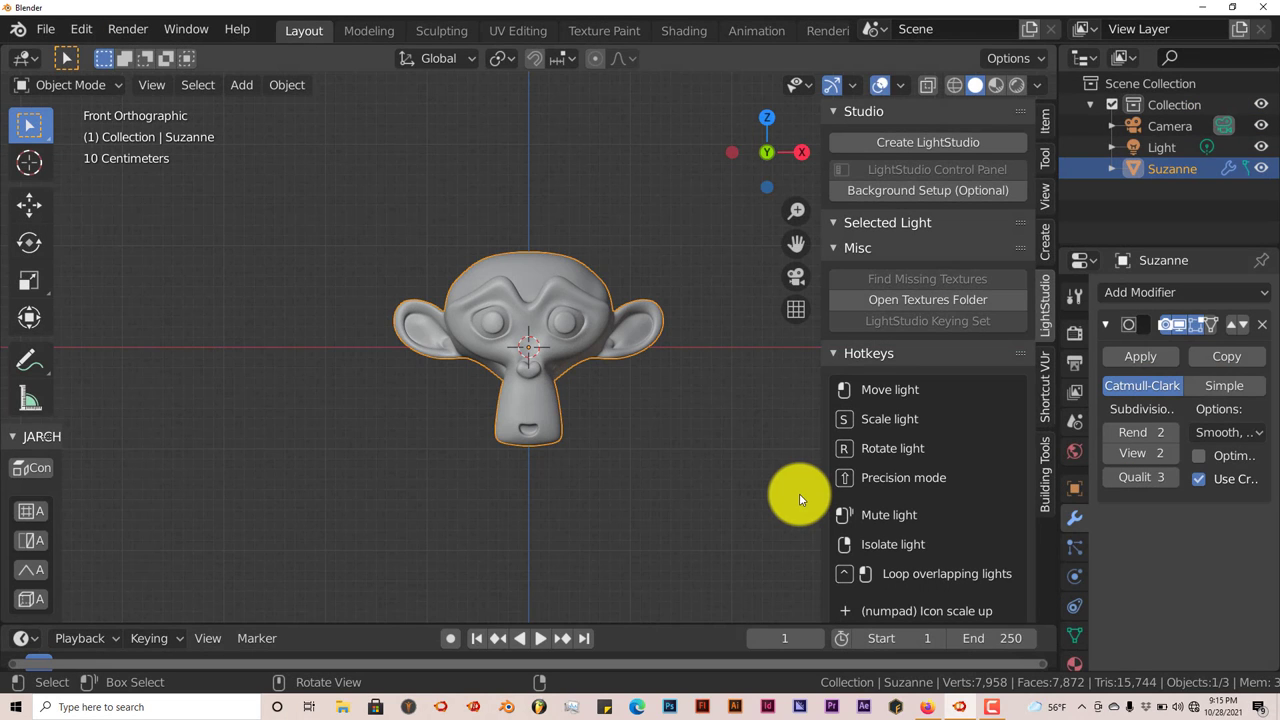
# - Zoom the viewport in and out on the subdivided Suzanne head
pyautogui.scroll(1, 775, 504)
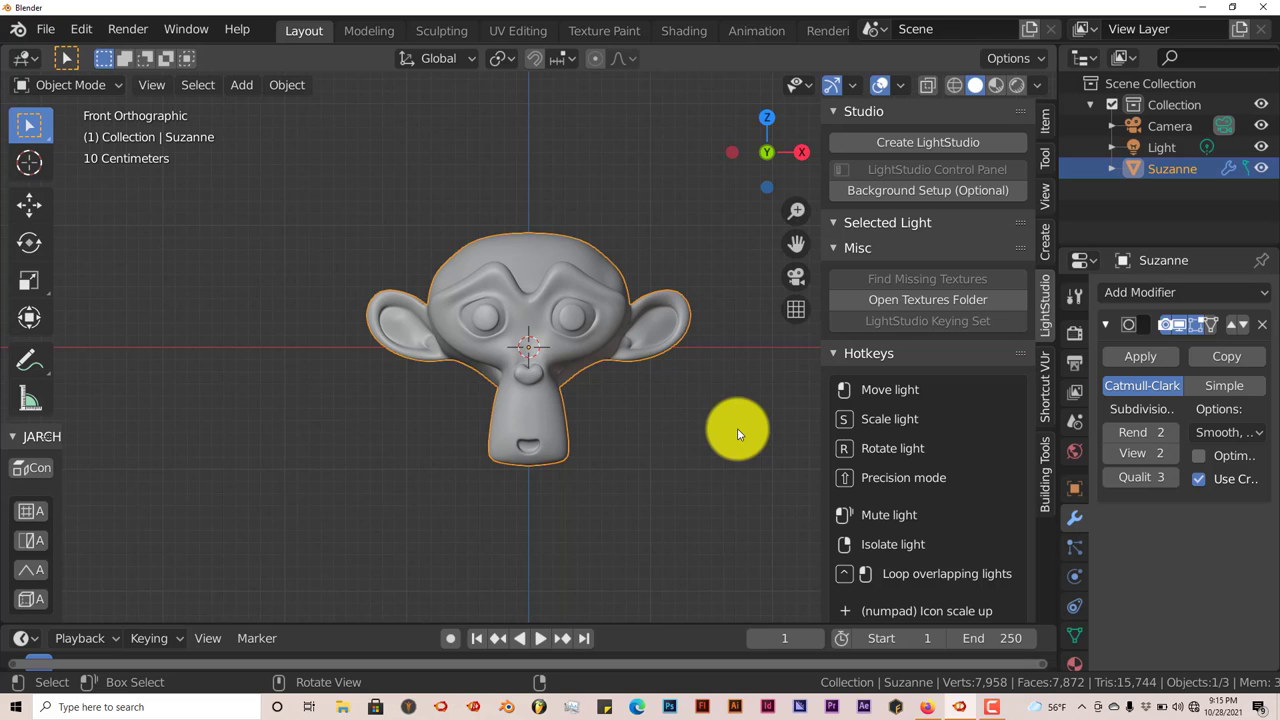
pyautogui.scroll(-6, 721, 429)
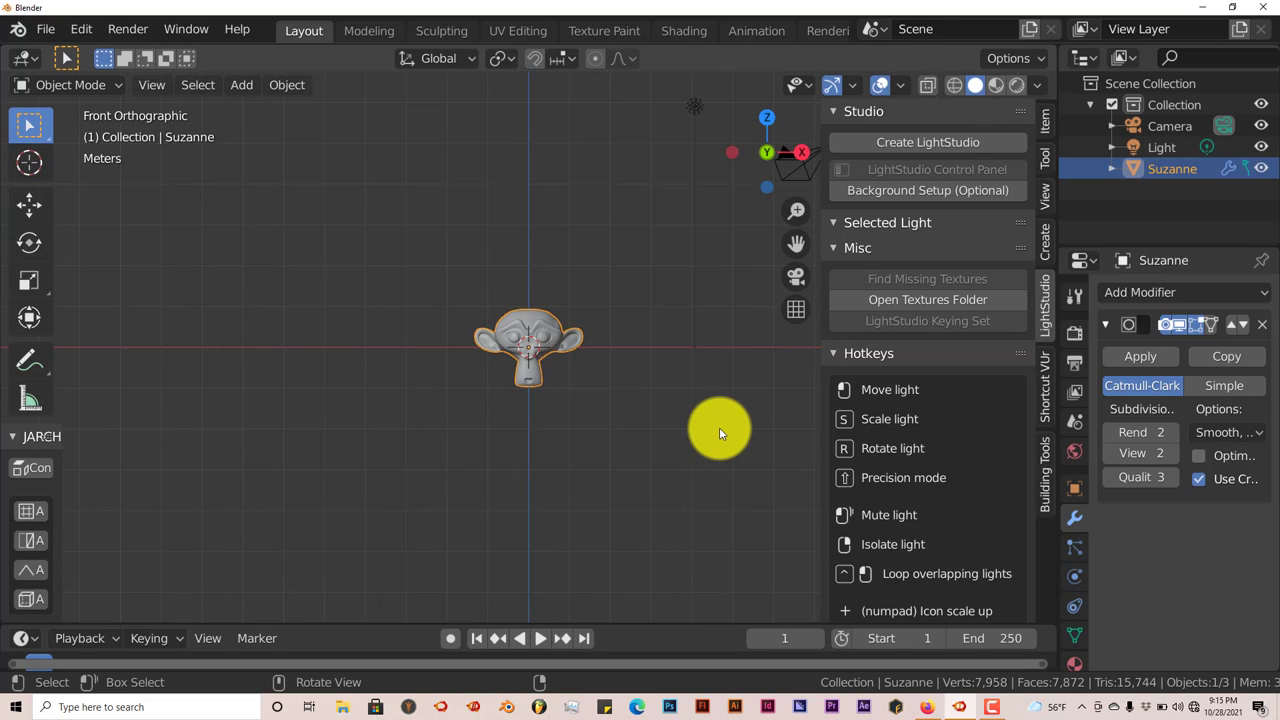
pyautogui.scroll(3, 719, 427)
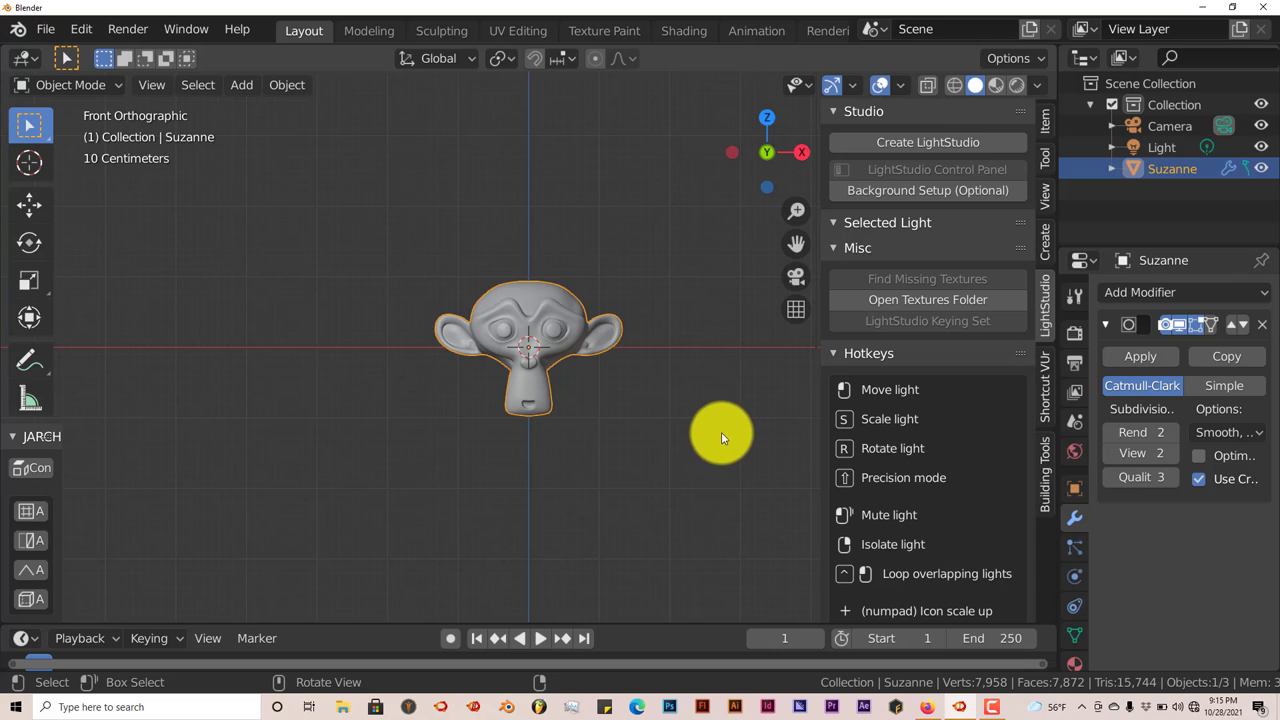
pyautogui.scroll(5, 662, 431)
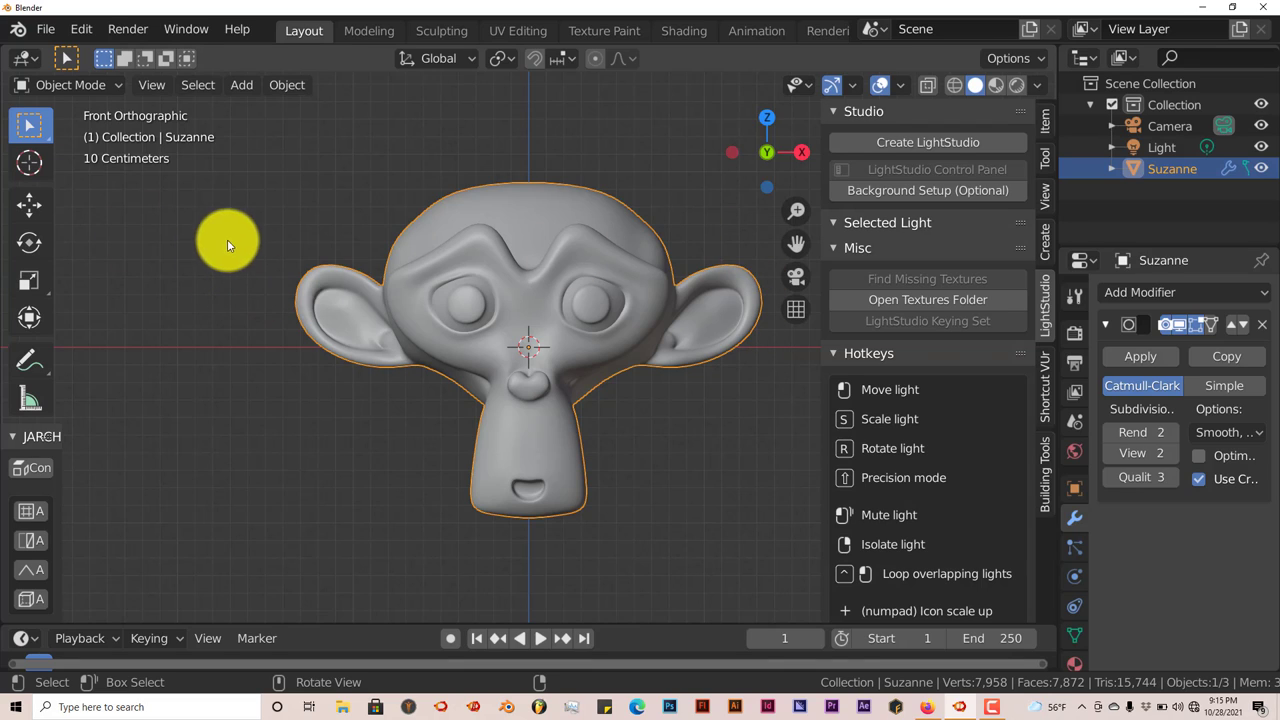
# - Check in Preferences > Add-ons, searching 'light', that LeoMoon LightStudio is enabled, then close Preferences
pyautogui.click(90, 34)
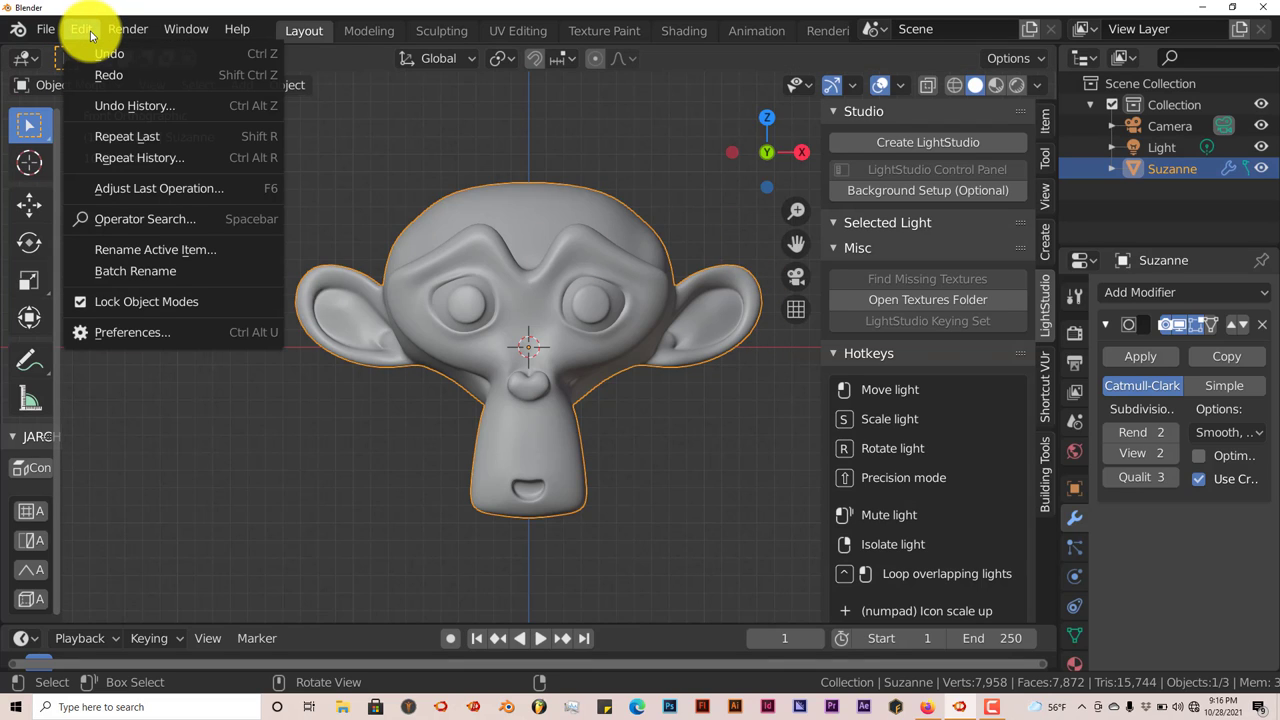
pyautogui.click(114, 333)
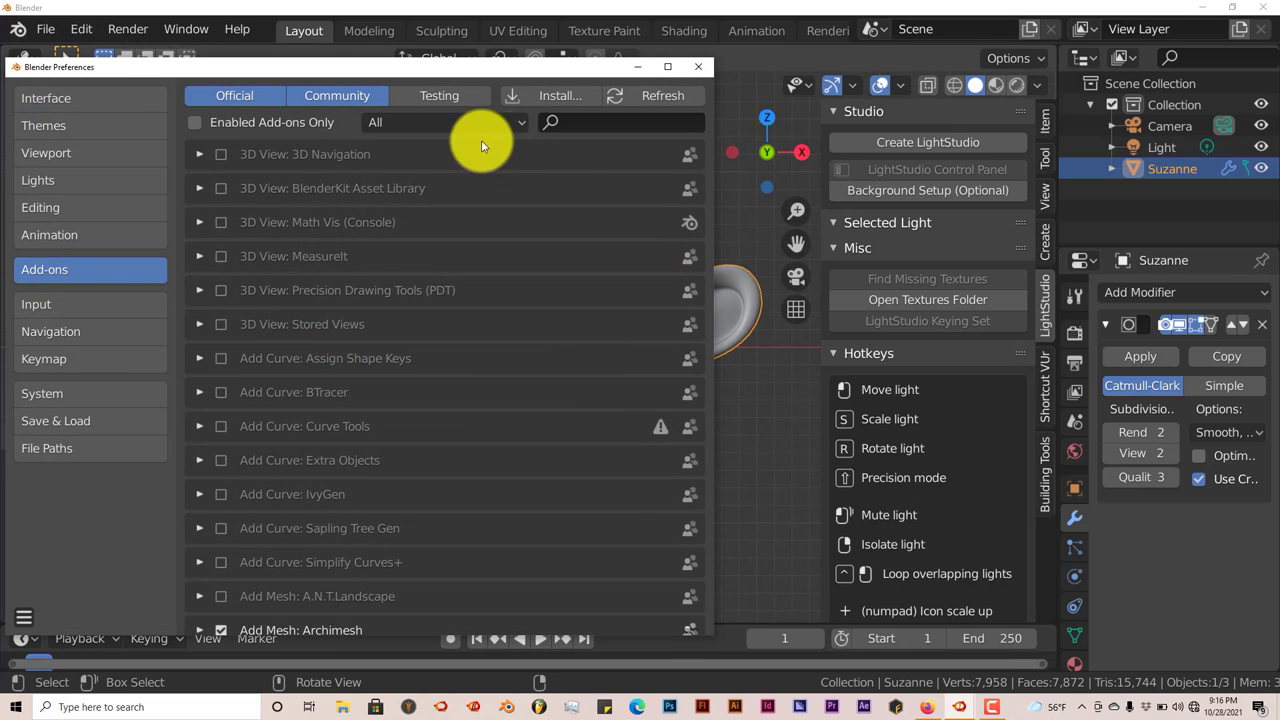
pyautogui.click(549, 99)
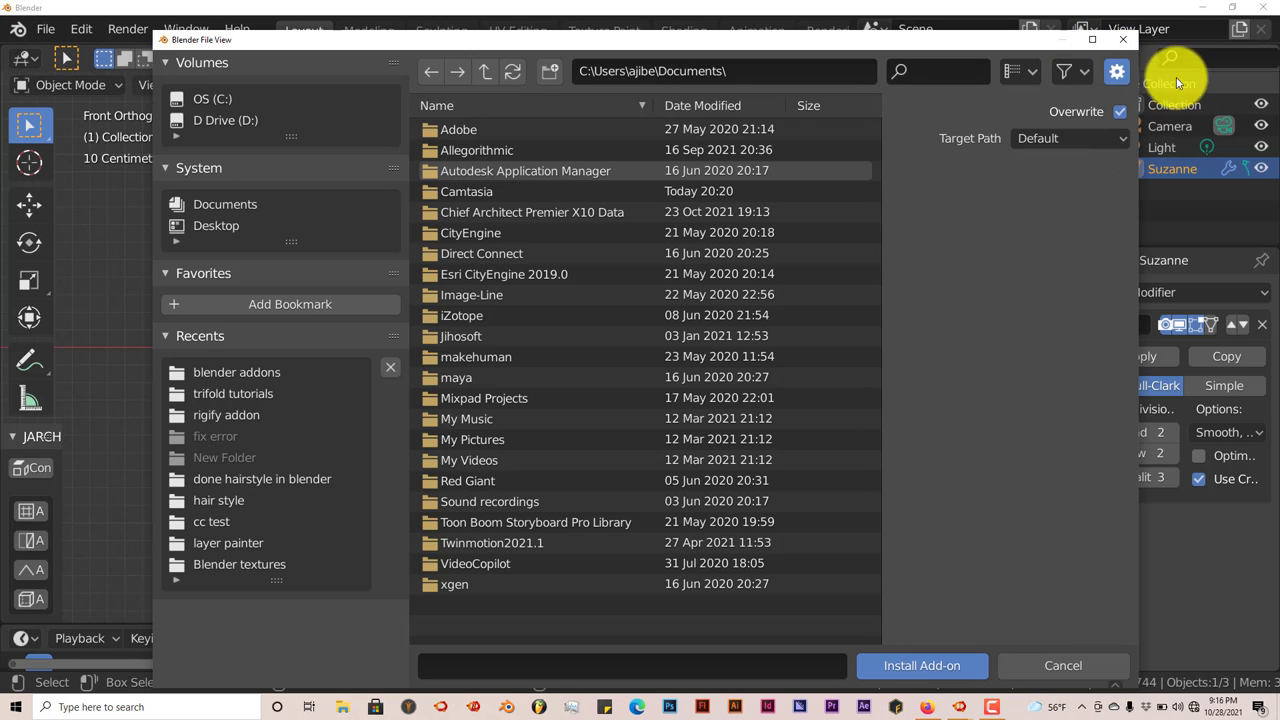
pyautogui.click(1123, 40)
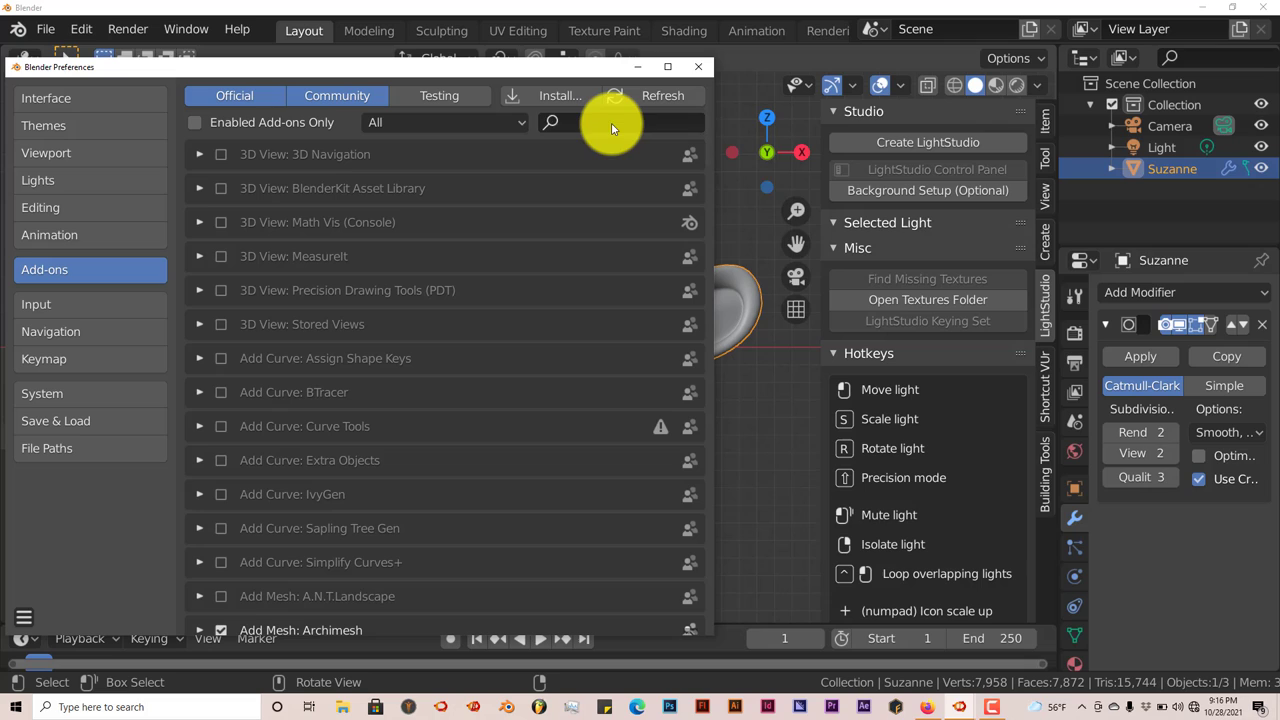
pyautogui.click(612, 123)
pyautogui.write('li')
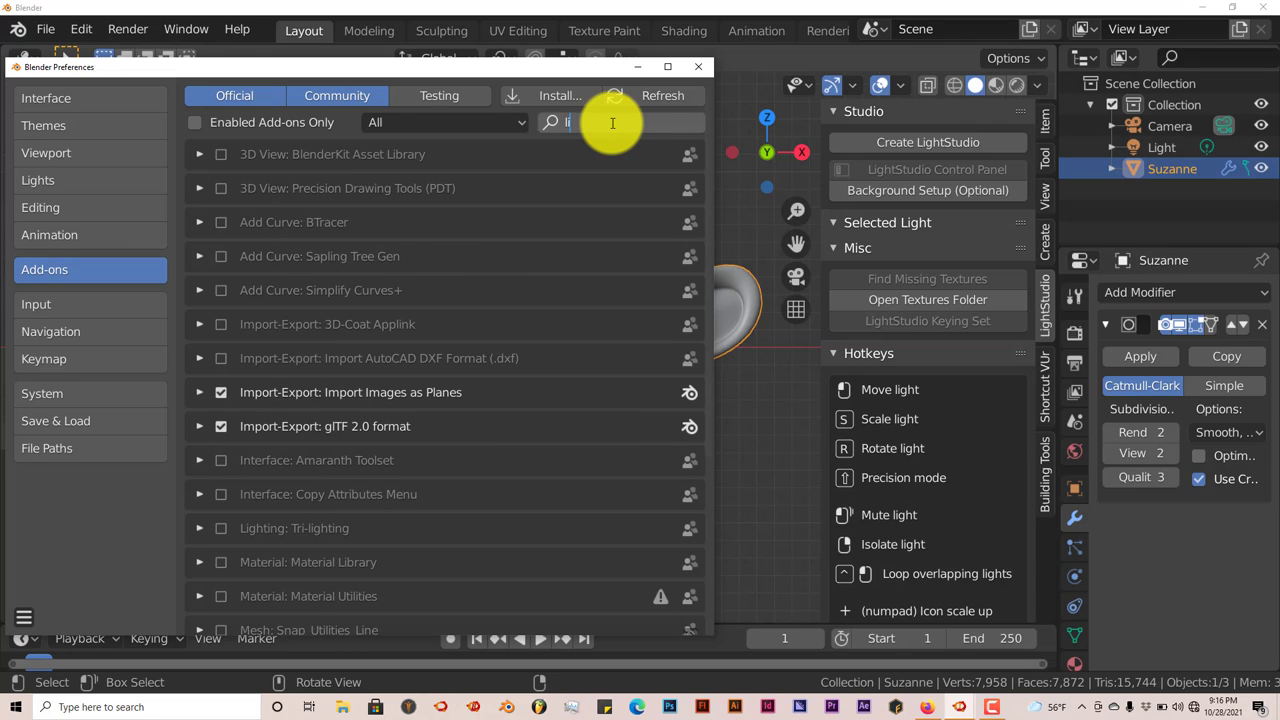
pyautogui.write('ght')
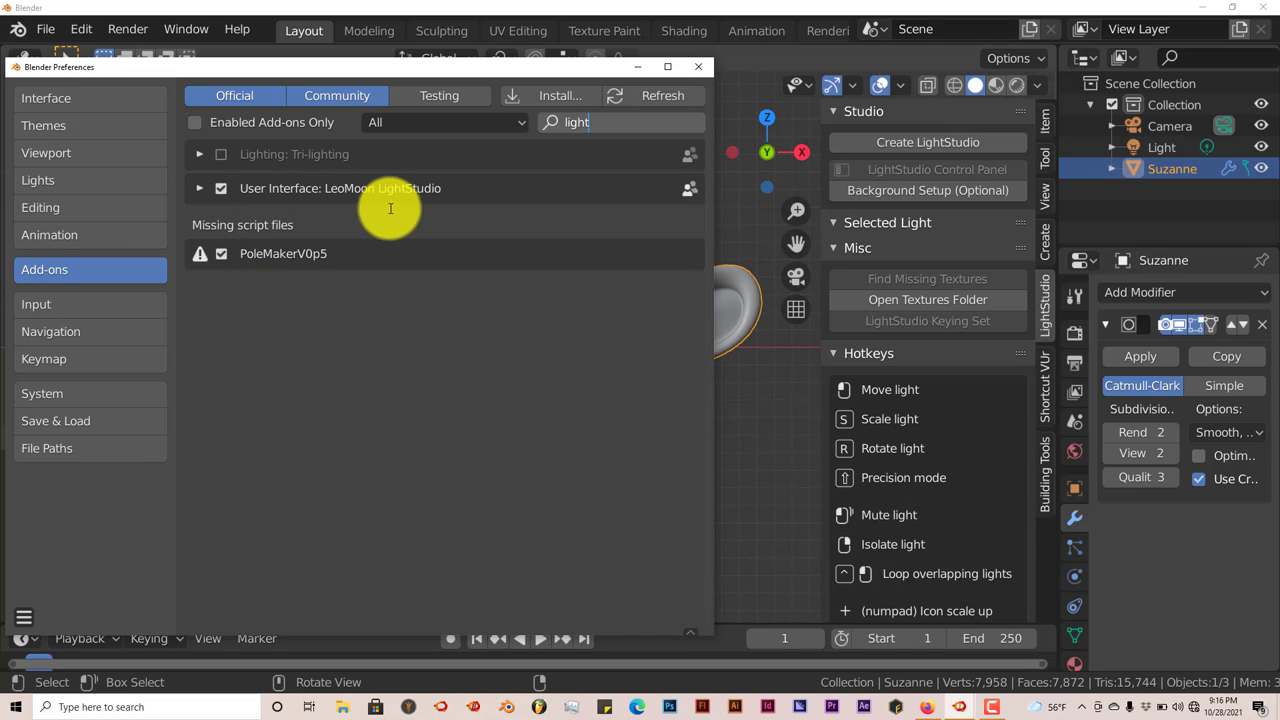
pyautogui.click(698, 66)
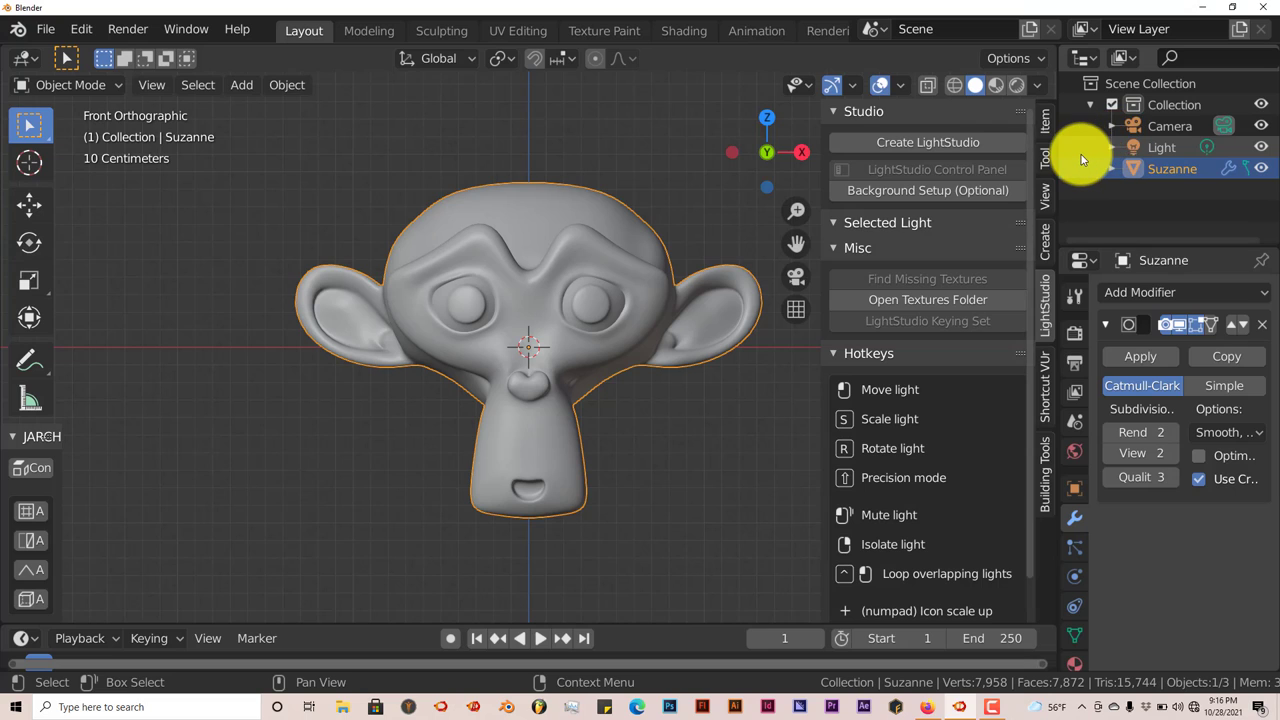
# - Create a LightStudio rig, an LLS collection holding Profile 1, from the LightStudio sidebar
pyautogui.scroll(-5, 523, 314)
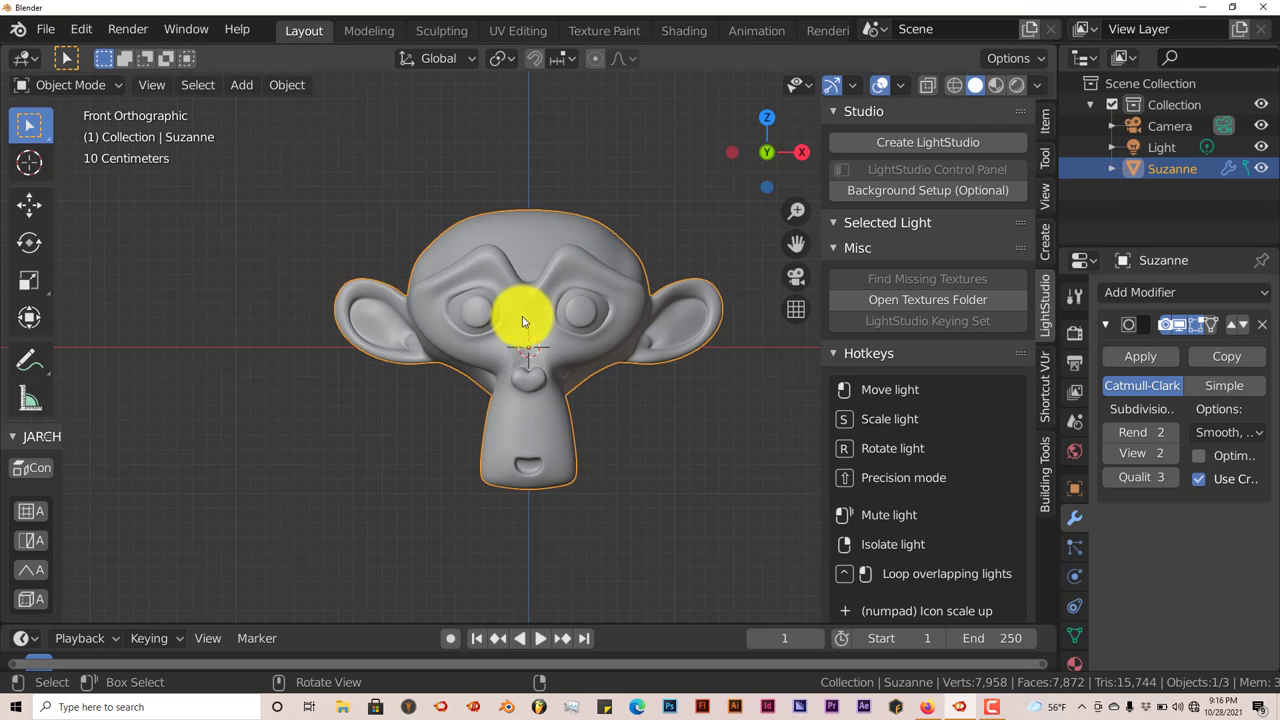
pyautogui.click(905, 145)
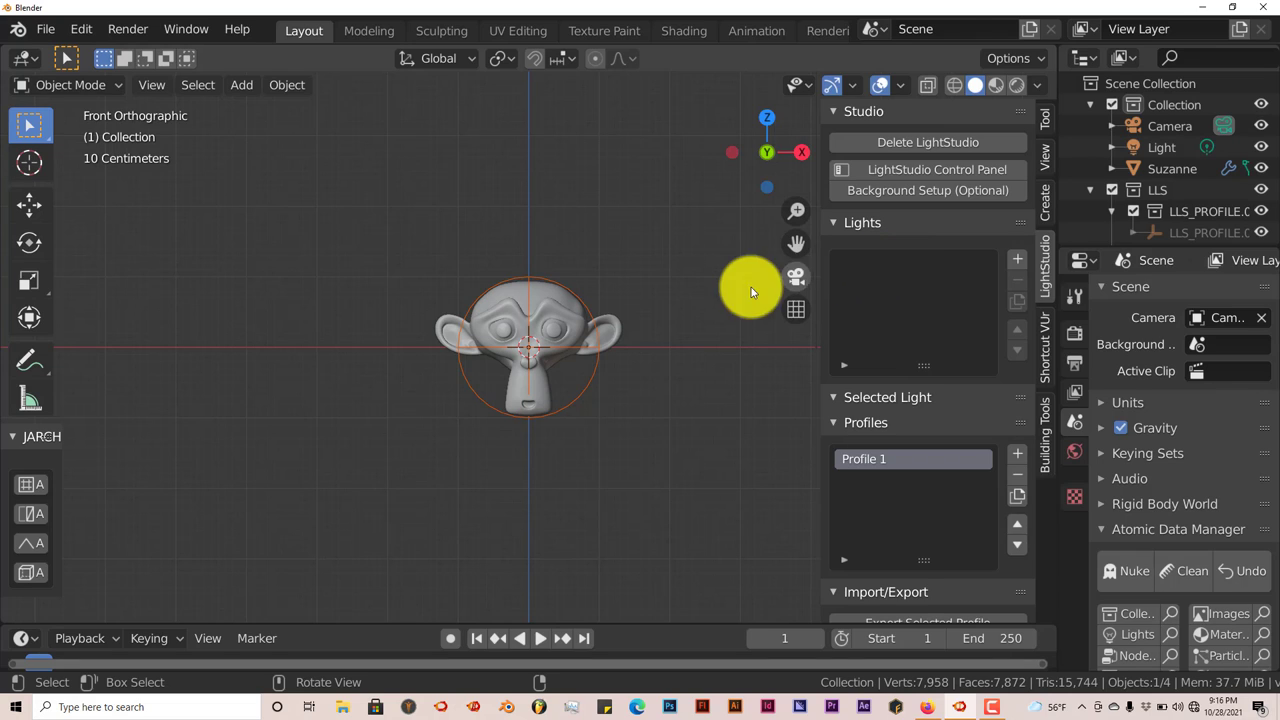
pyautogui.scroll(2, 631, 309)
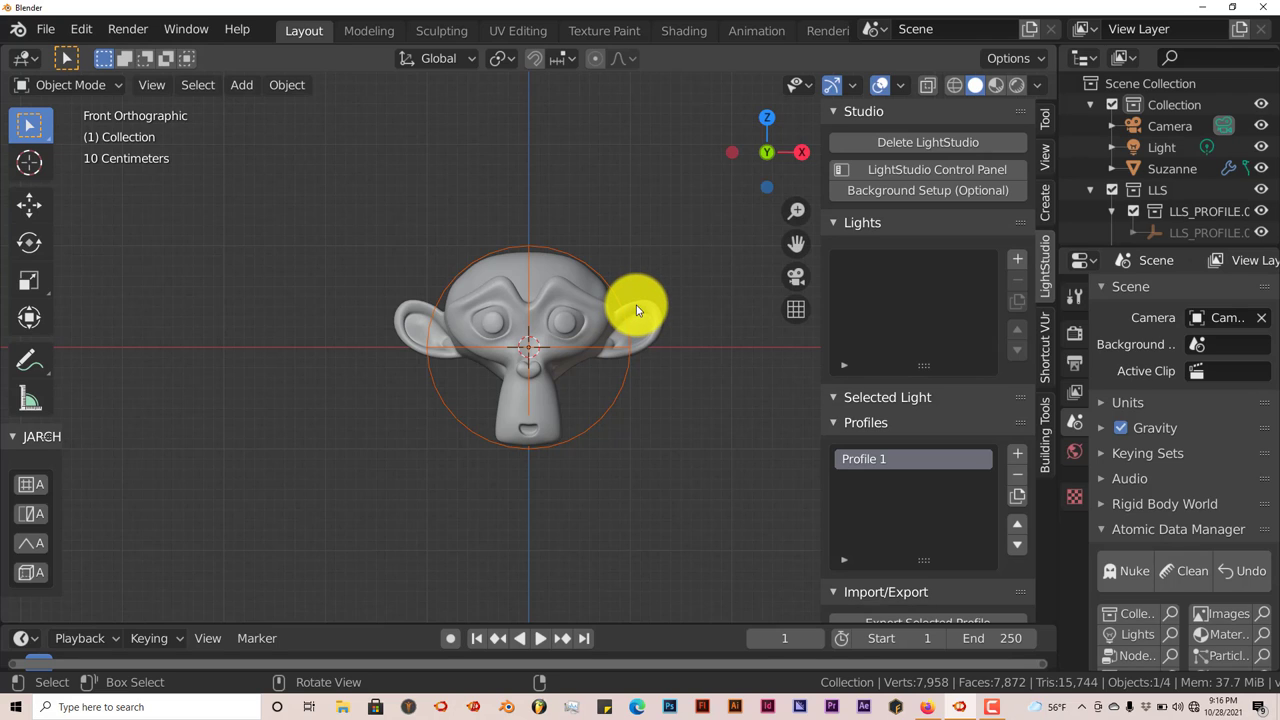
pyautogui.scroll(-3, 638, 305)
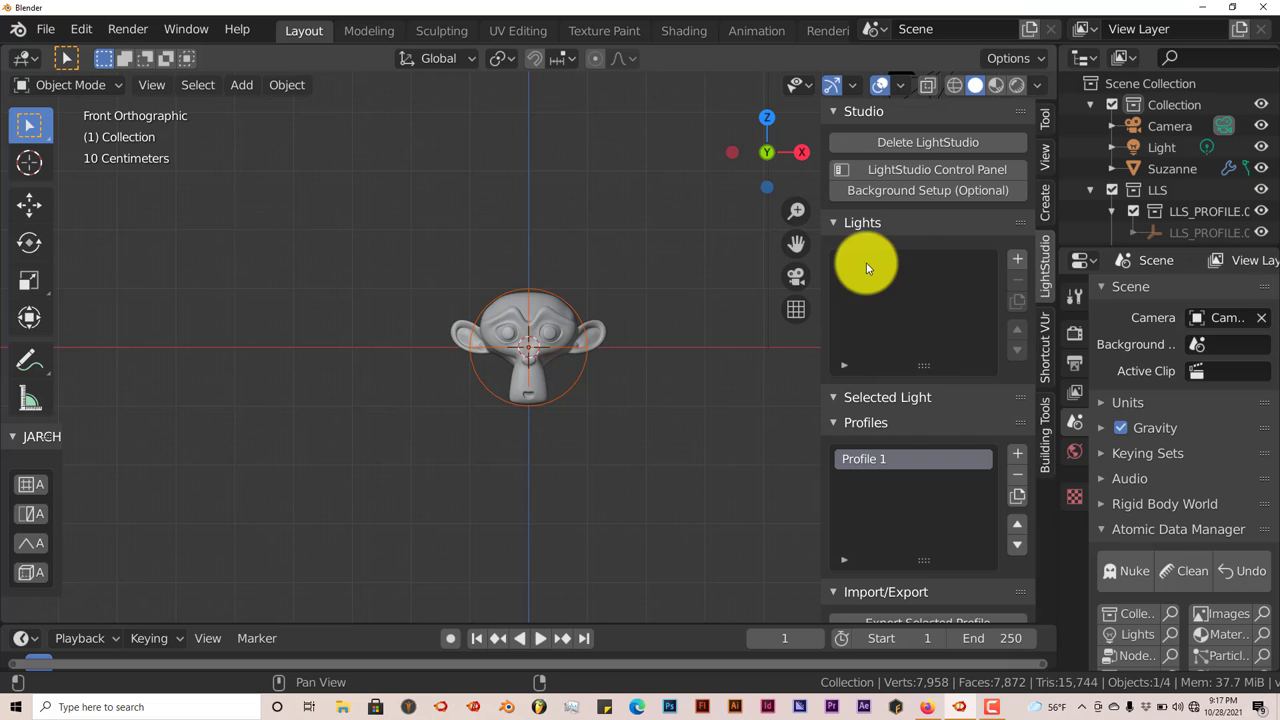
# - Add the first Soft Box A light and centre its spot in the LightStudio preview
pyautogui.click(1017, 259)
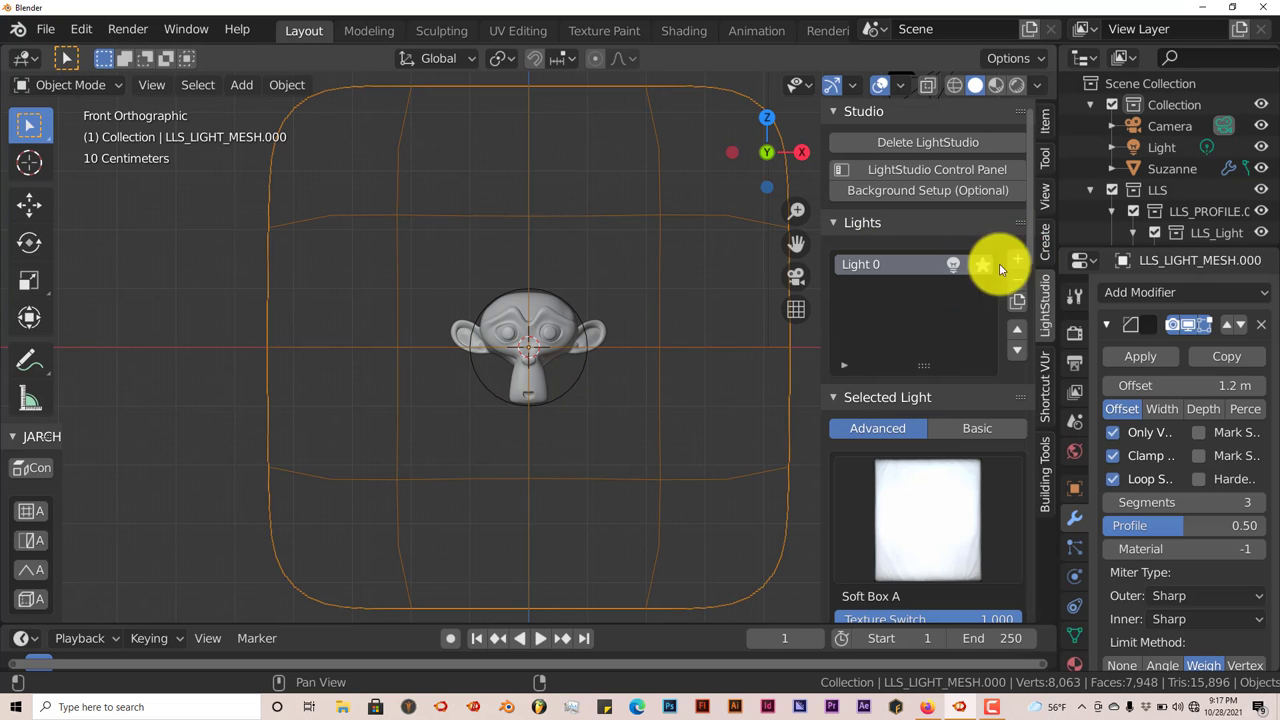
pyautogui.scroll(-5, 594, 486)
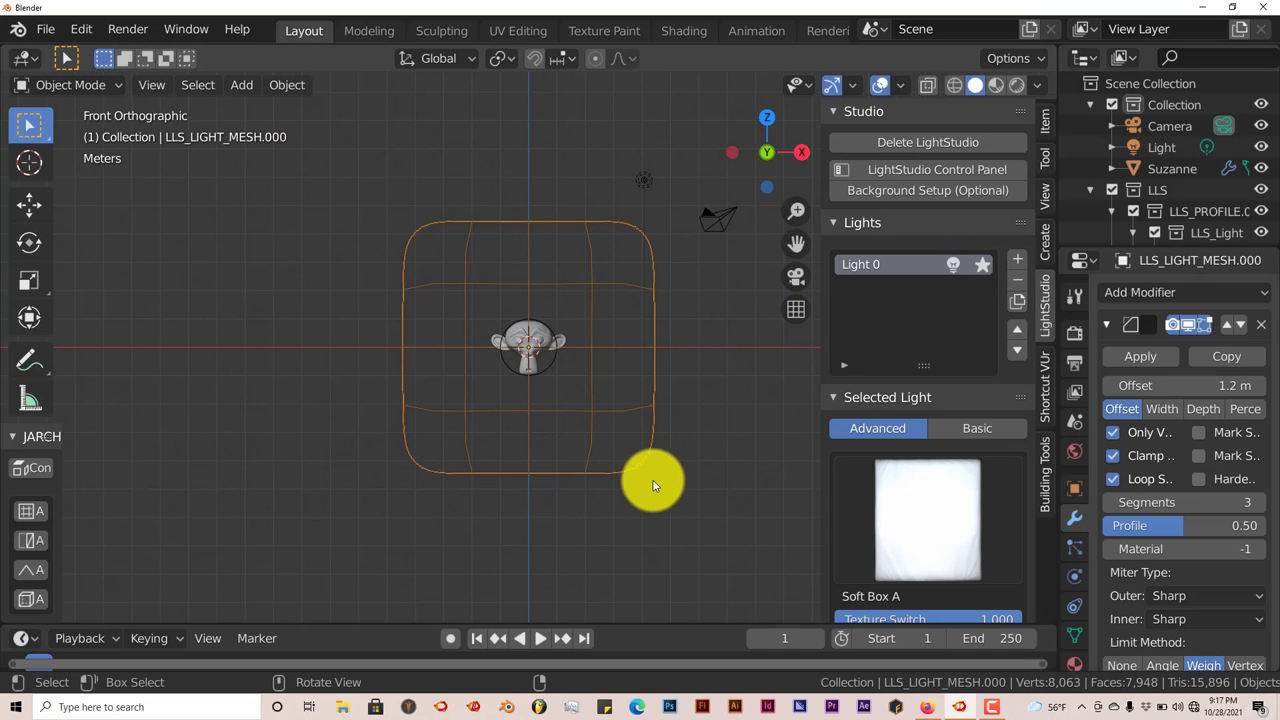
pyautogui.moveTo(520, 482); pyautogui.dragTo(571, 471, button='middle')
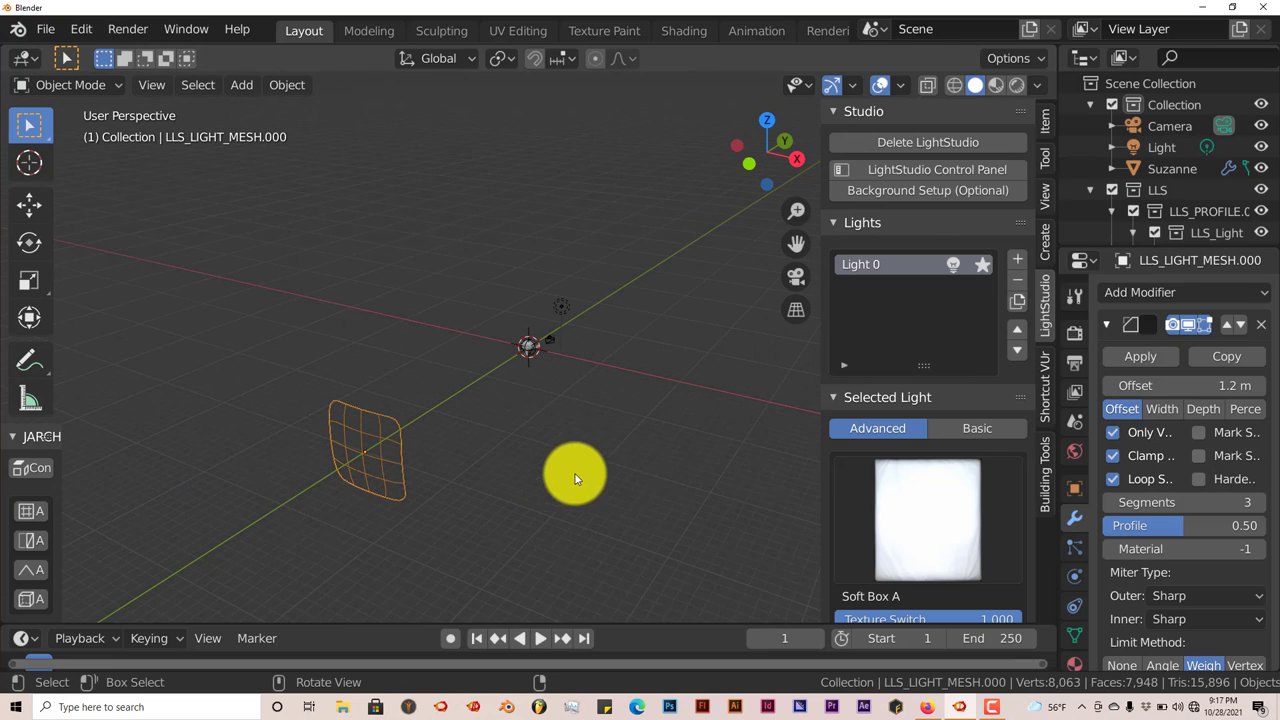
pyautogui.moveTo(894, 493); pyautogui.dragTo(931, 528)
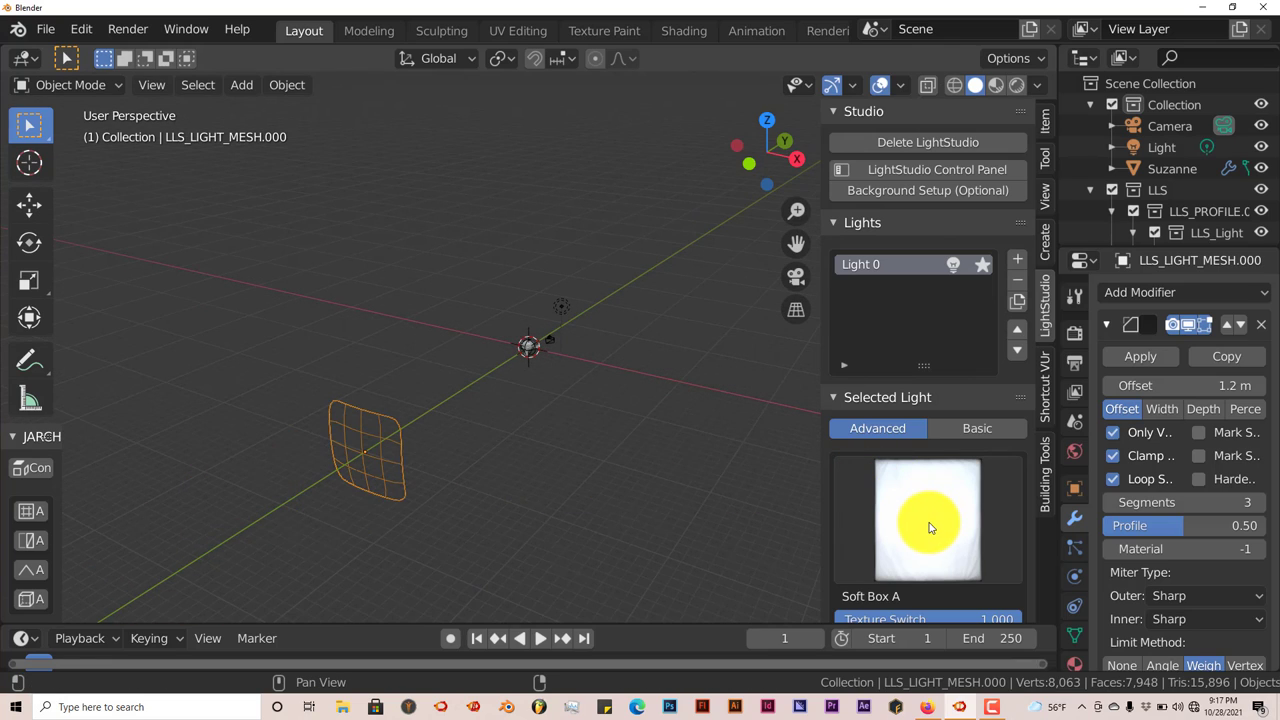
pyautogui.click(930, 528)
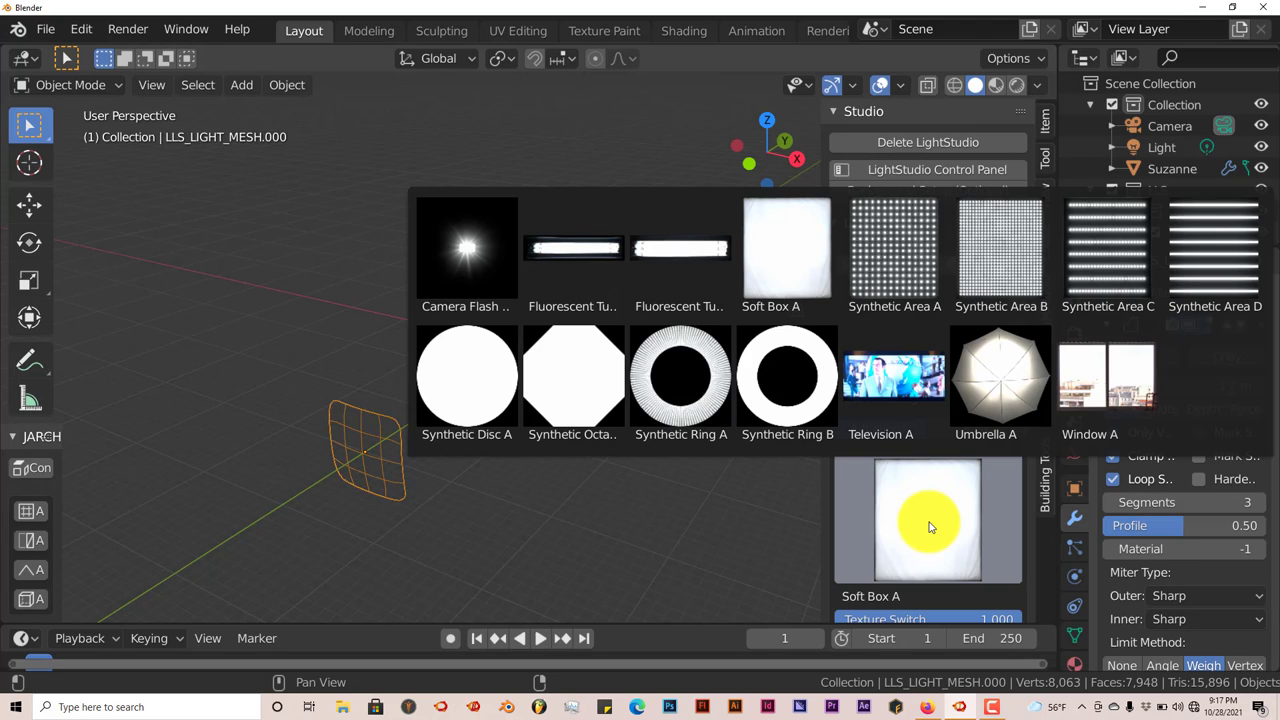
pyautogui.moveTo(930, 527); pyautogui.dragTo(928, 523)
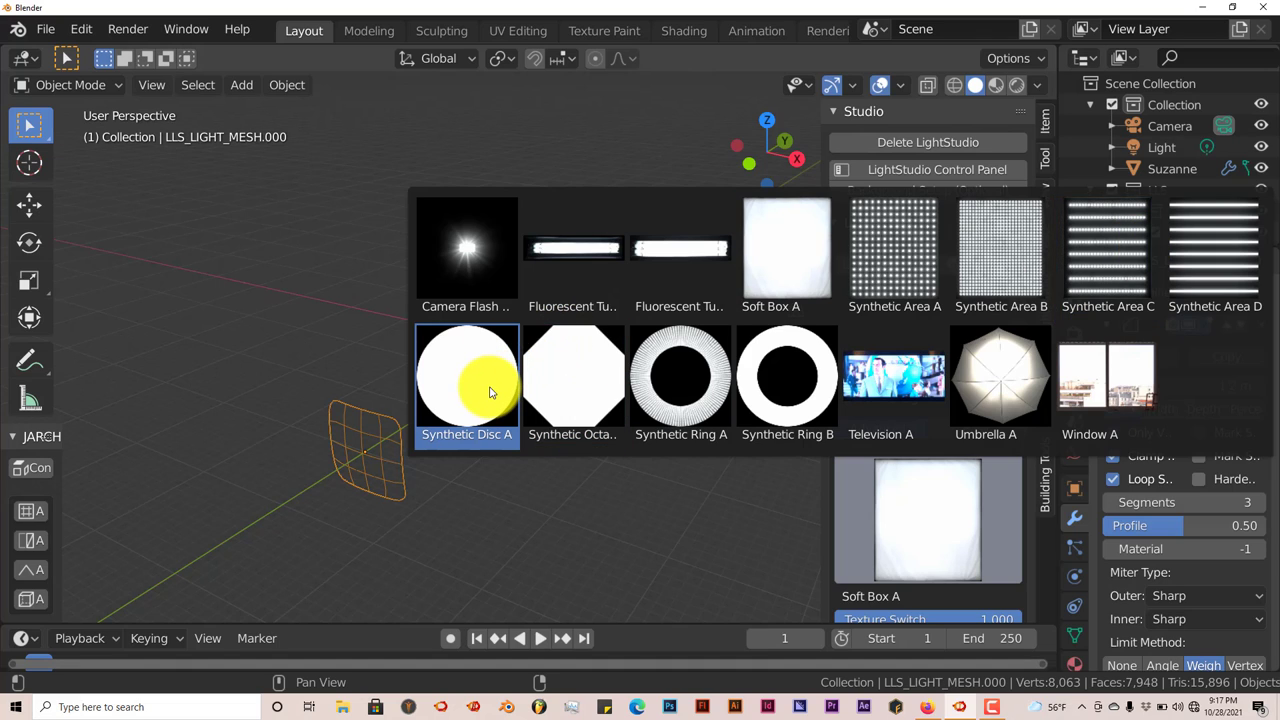
# - Switch the light to Synthetic Ring B and review its peach colour overlay and 2.000 intensity
pyautogui.click(761, 372)
pyautogui.scroll(-2, 940, 488)
pyautogui.scroll(-1, 945, 490)
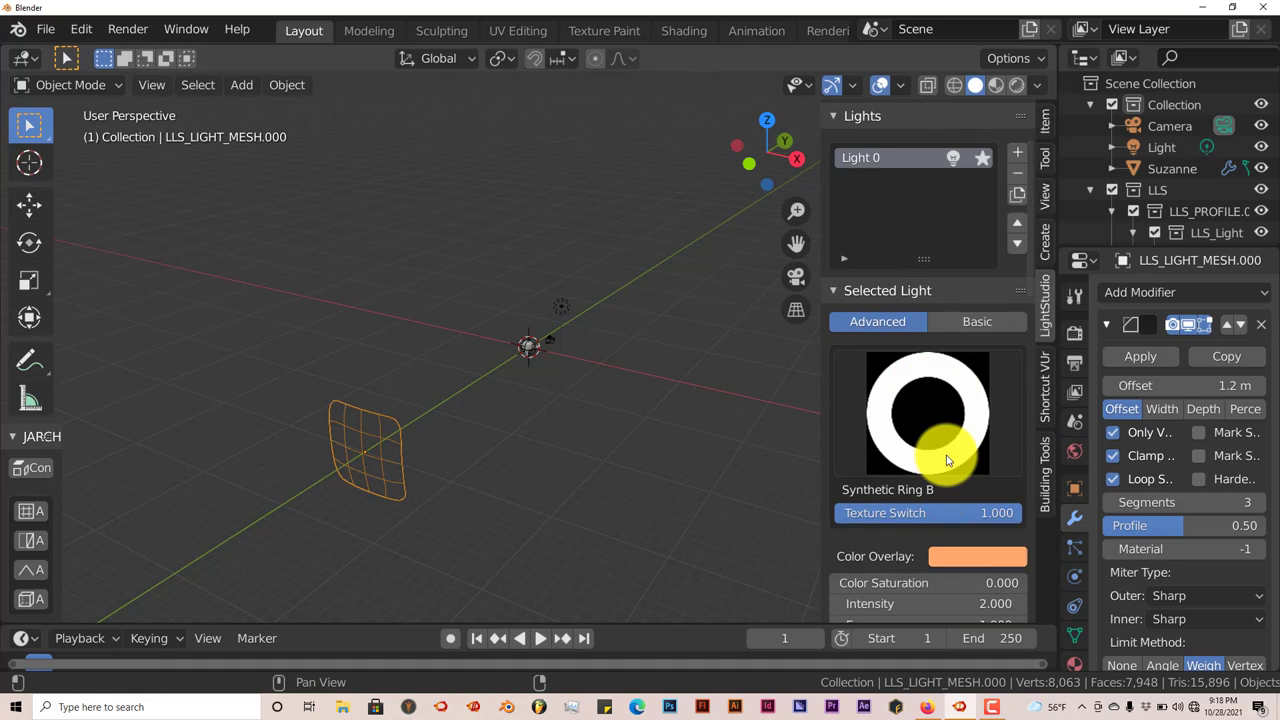
pyautogui.scroll(-4, 936, 470)
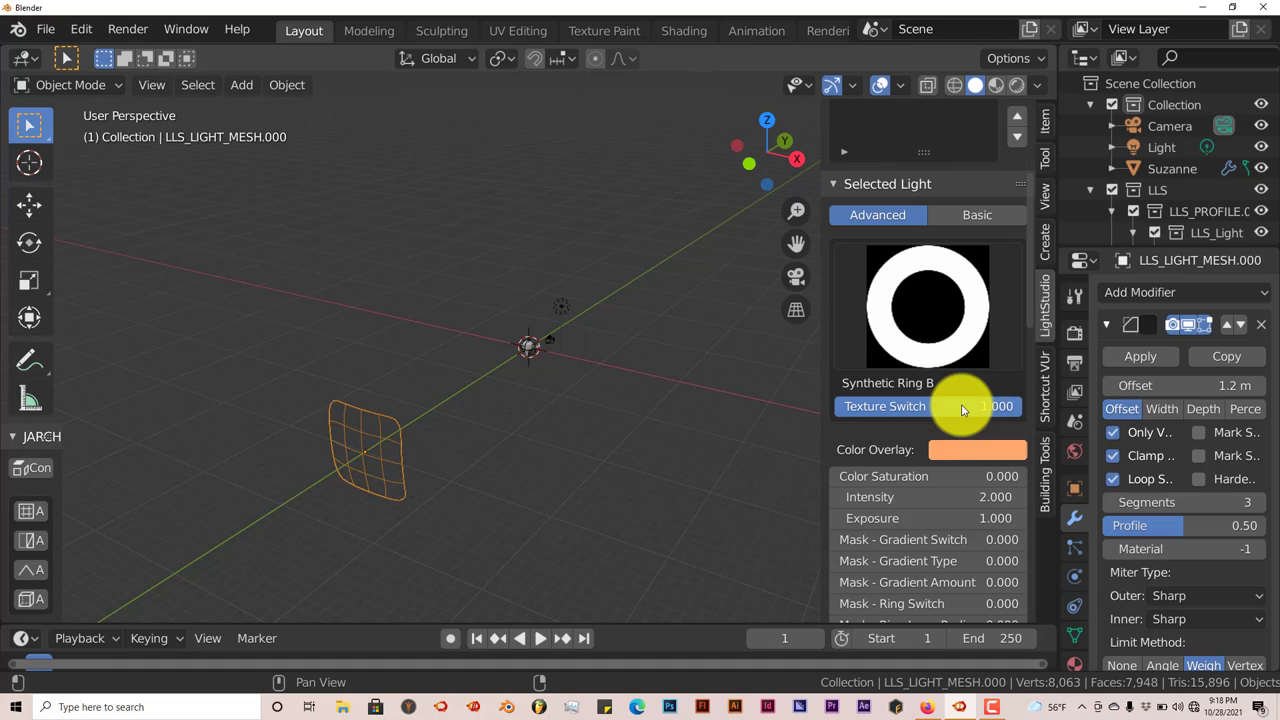
pyautogui.scroll(-2, 945, 471)
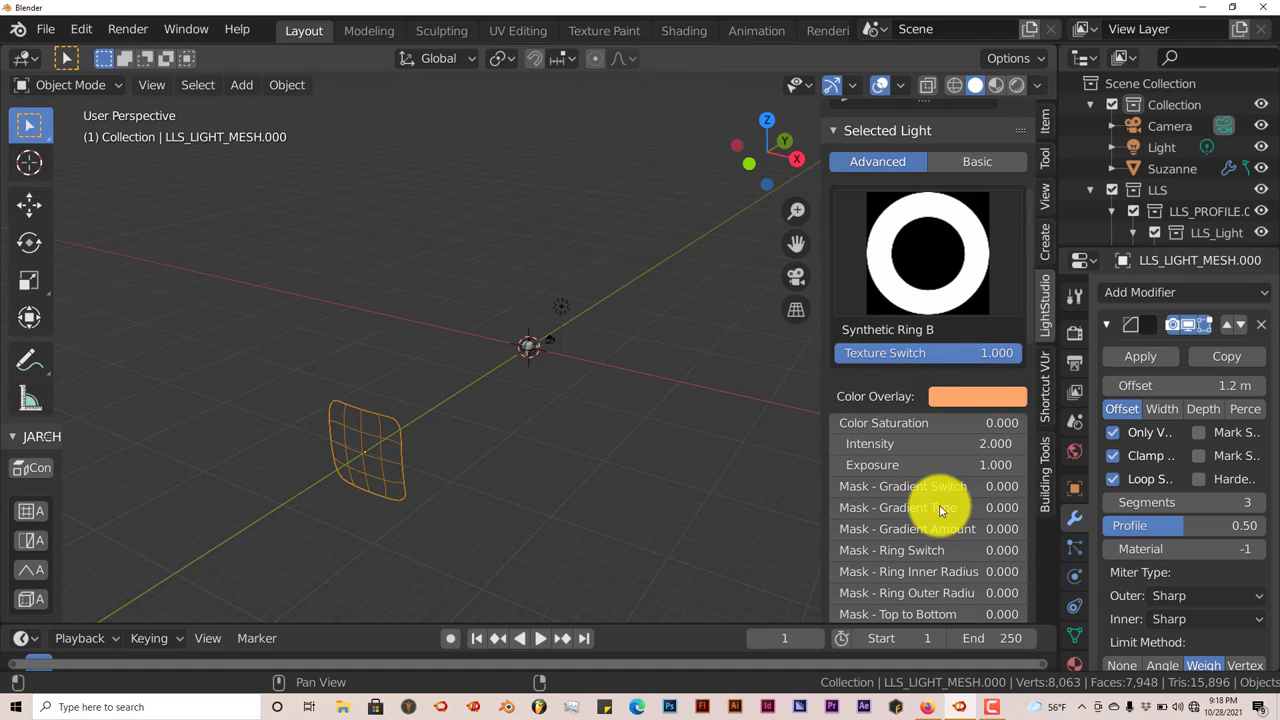
pyautogui.scroll(-10, 945, 475)
pyautogui.scroll(4, 934, 501)
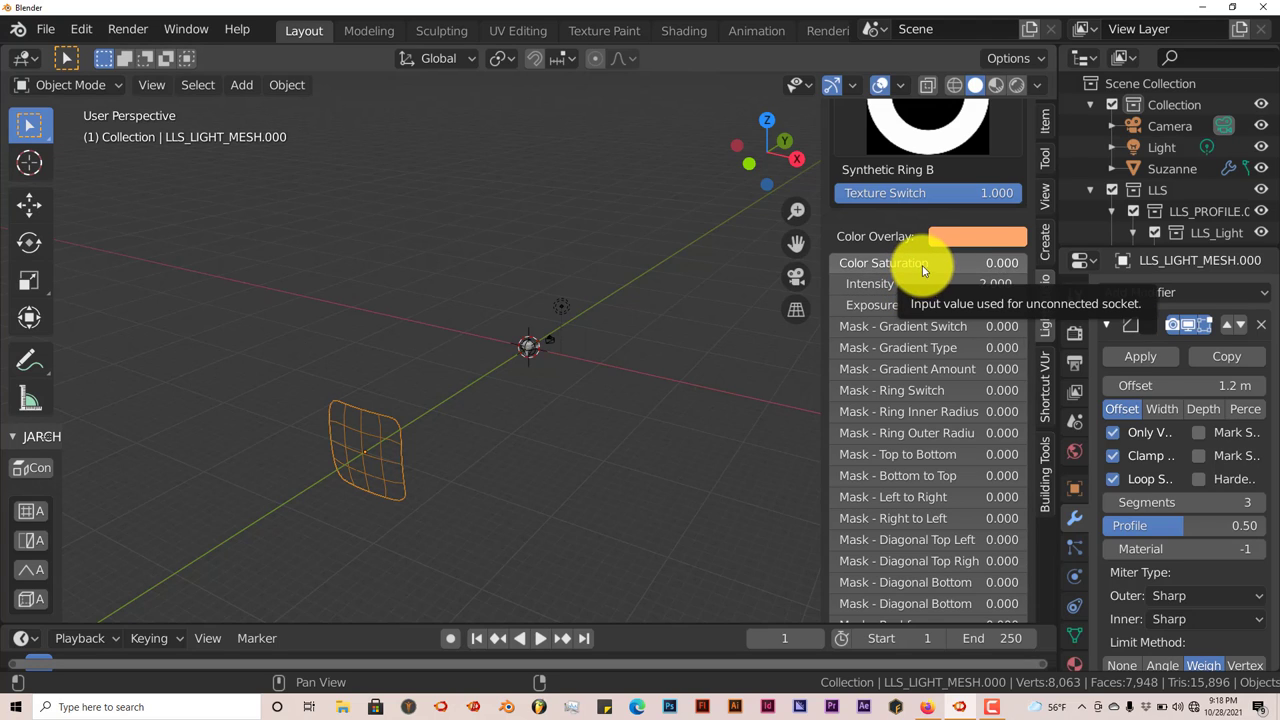
pyautogui.scroll(-3, 544, 401)
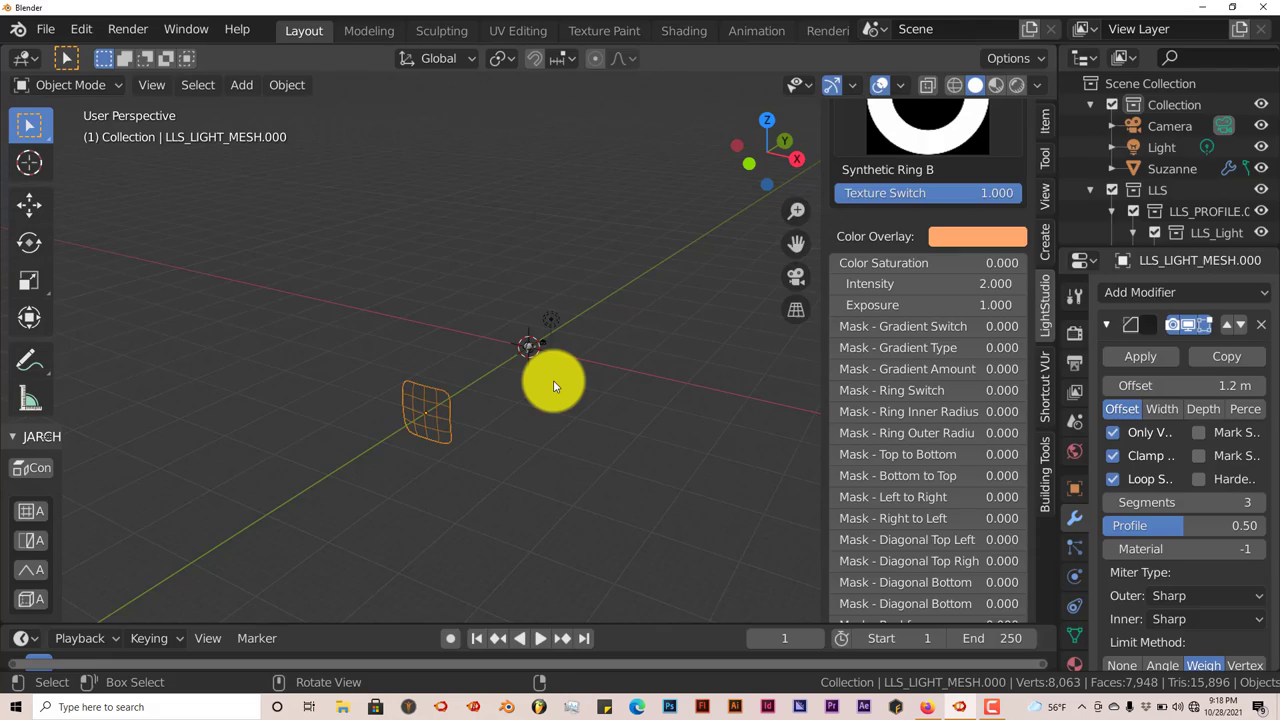
# - Render Suzanne with F12 under the ring light, then close the render window
pyautogui.press('F12')
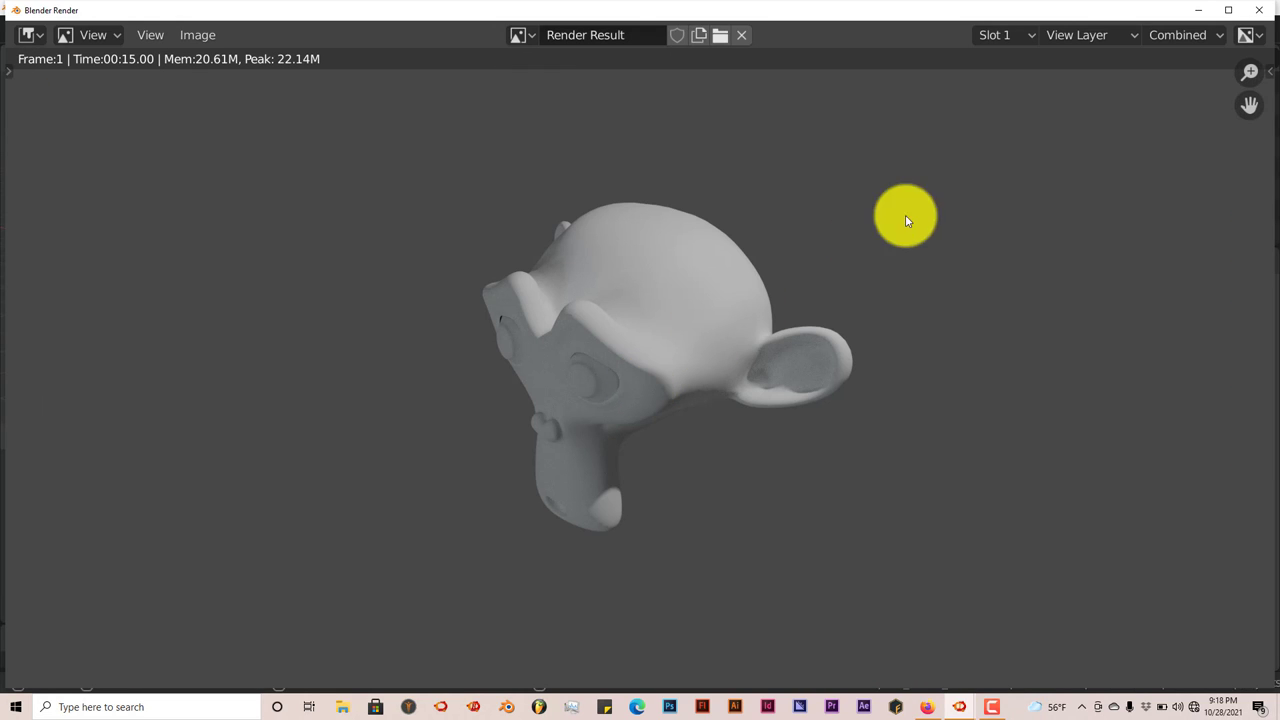
pyautogui.click(1260, 12)
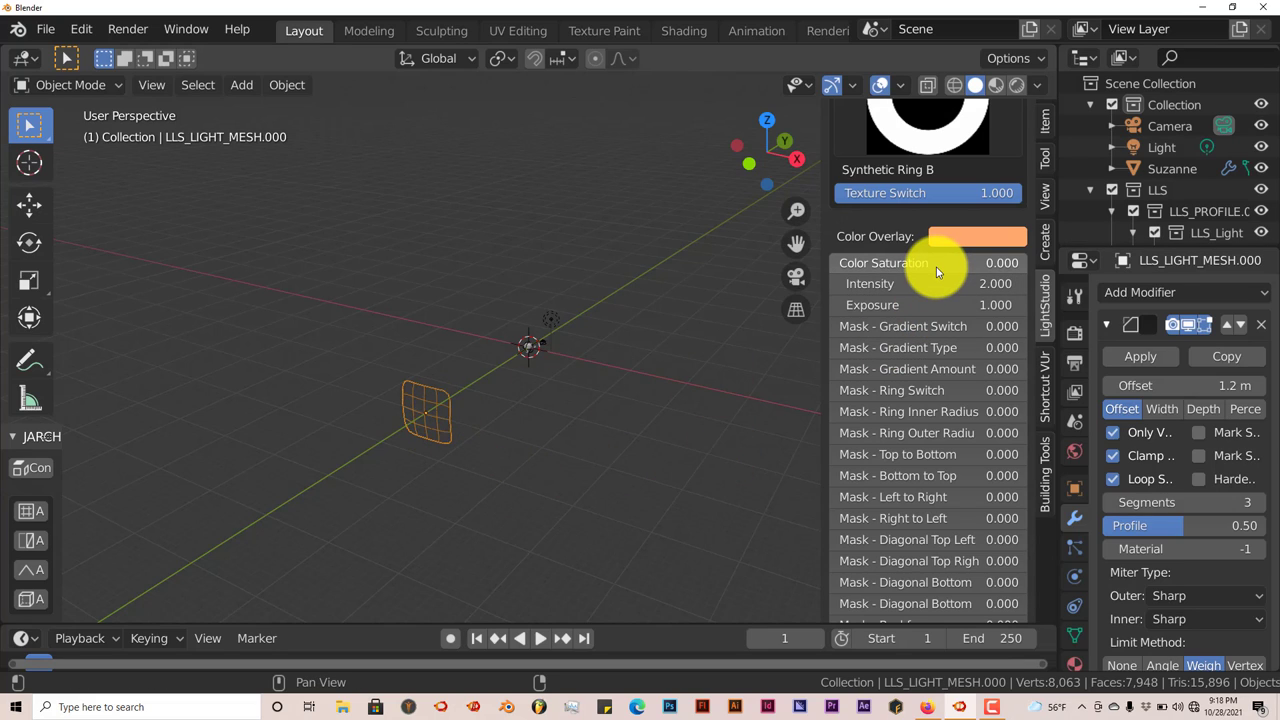
# - Set the ring light's colour saturation to 0.425 and intensity to 31.300, then render
pyautogui.moveTo(951, 263); pyautogui.dragTo(1030, 258)
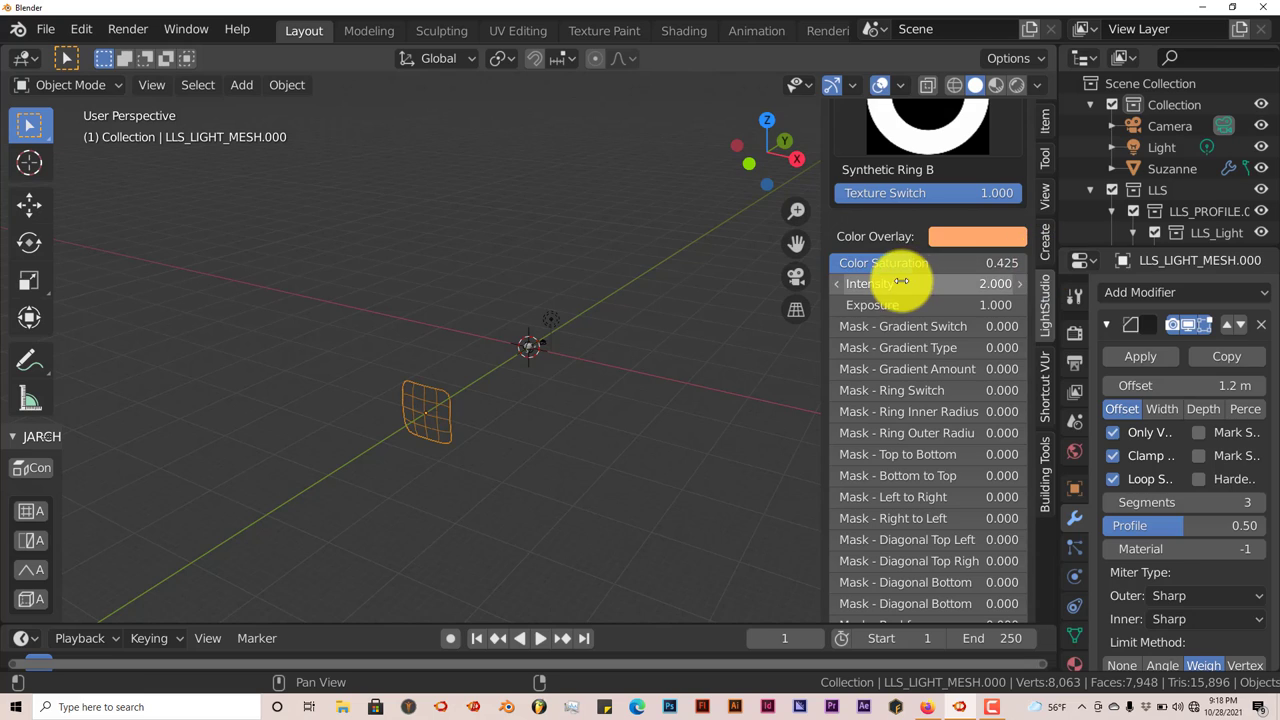
pyautogui.moveTo(903, 280); pyautogui.dragTo(1110, 265)
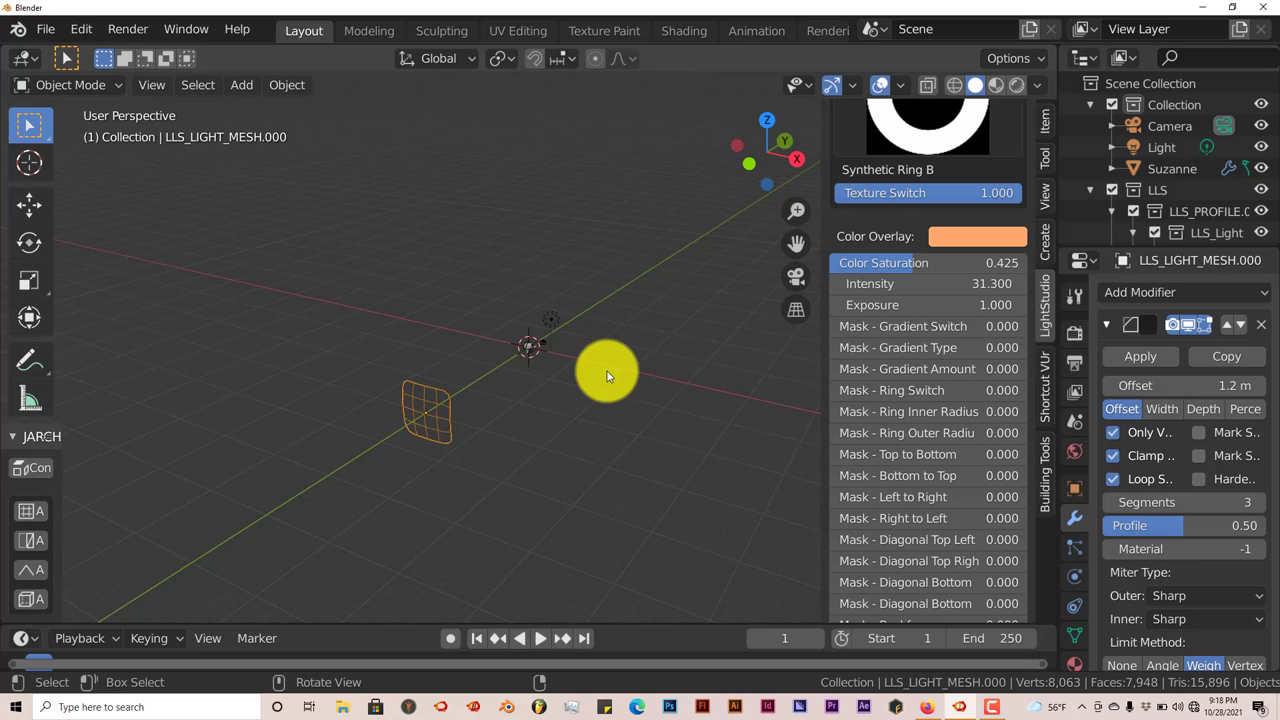
pyautogui.press('F12')
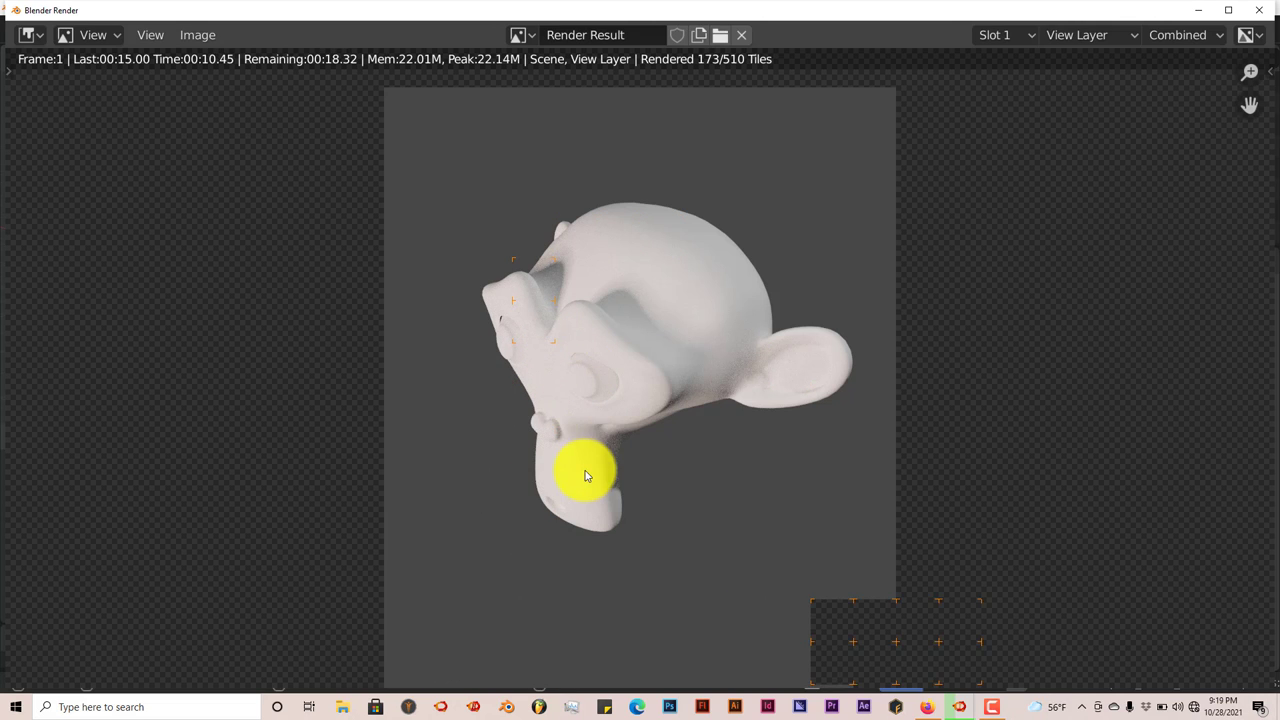
# - Zoom the Render Result image while the brighter ring-light render finishes
pyautogui.scroll(3, 586, 471)
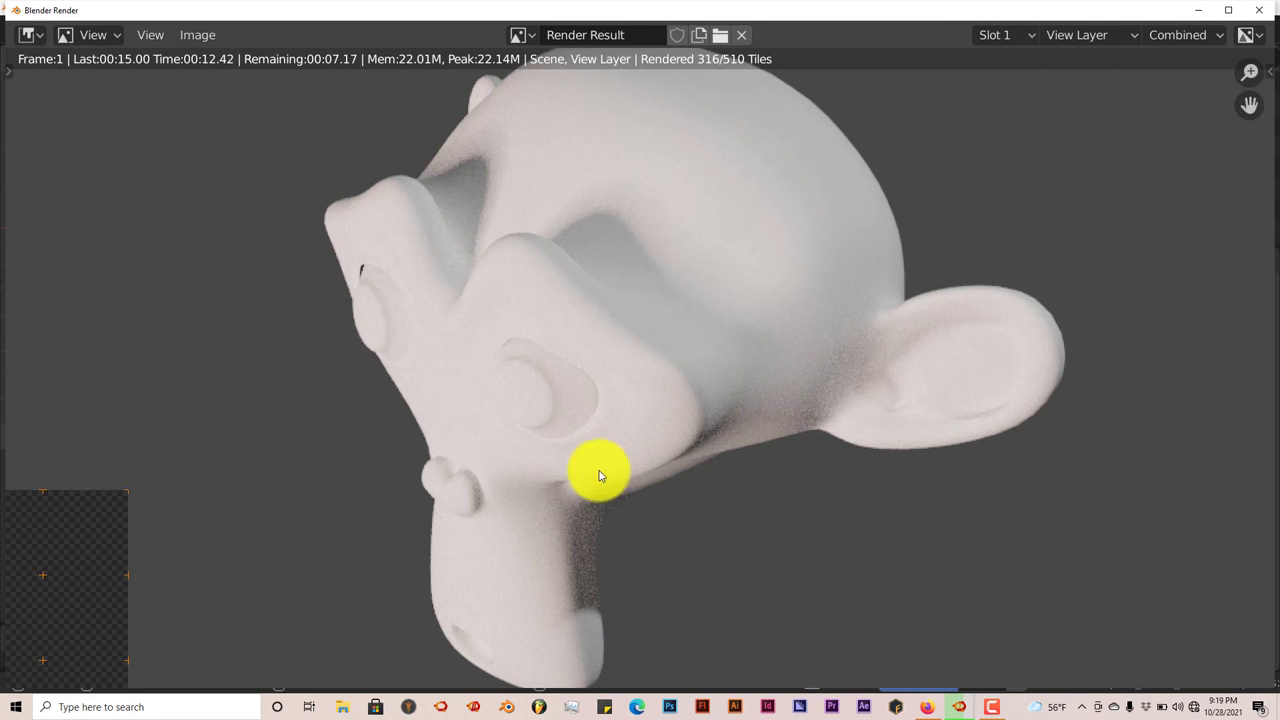
pyautogui.scroll(-2, 630, 385)
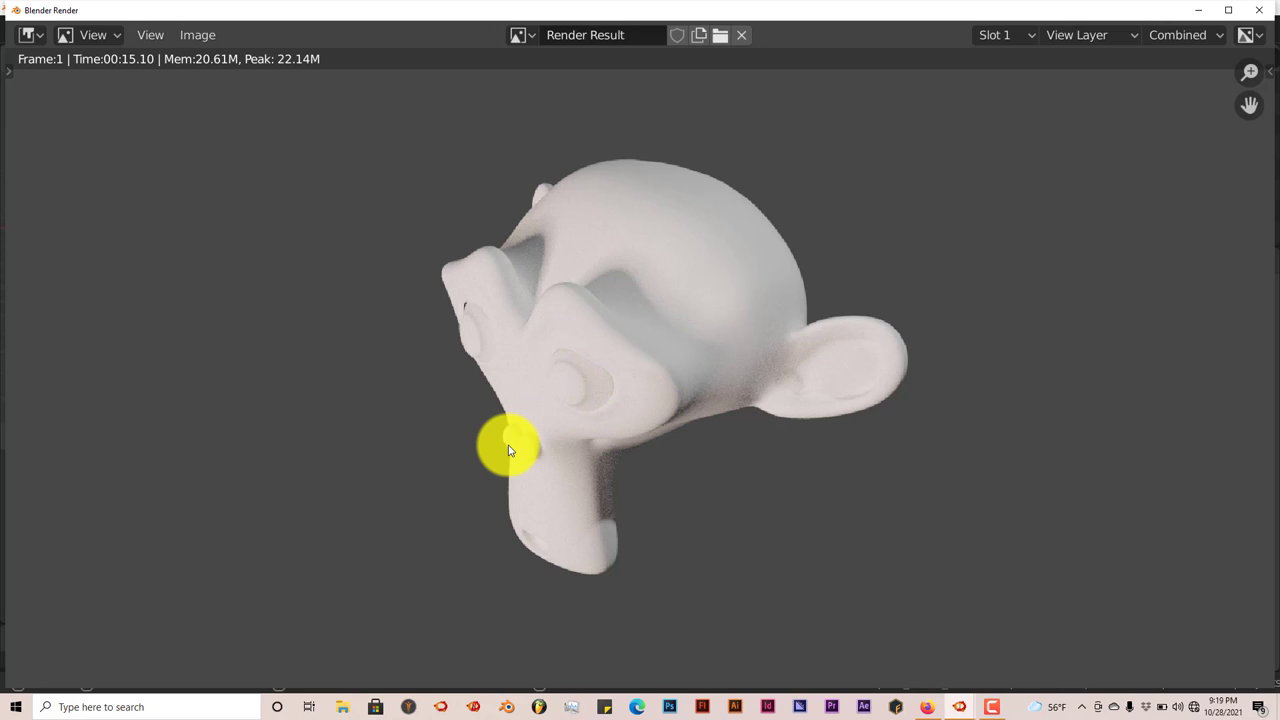
# - Close the render window and delete the default Light from the outliner
pyautogui.click(1249, 10)
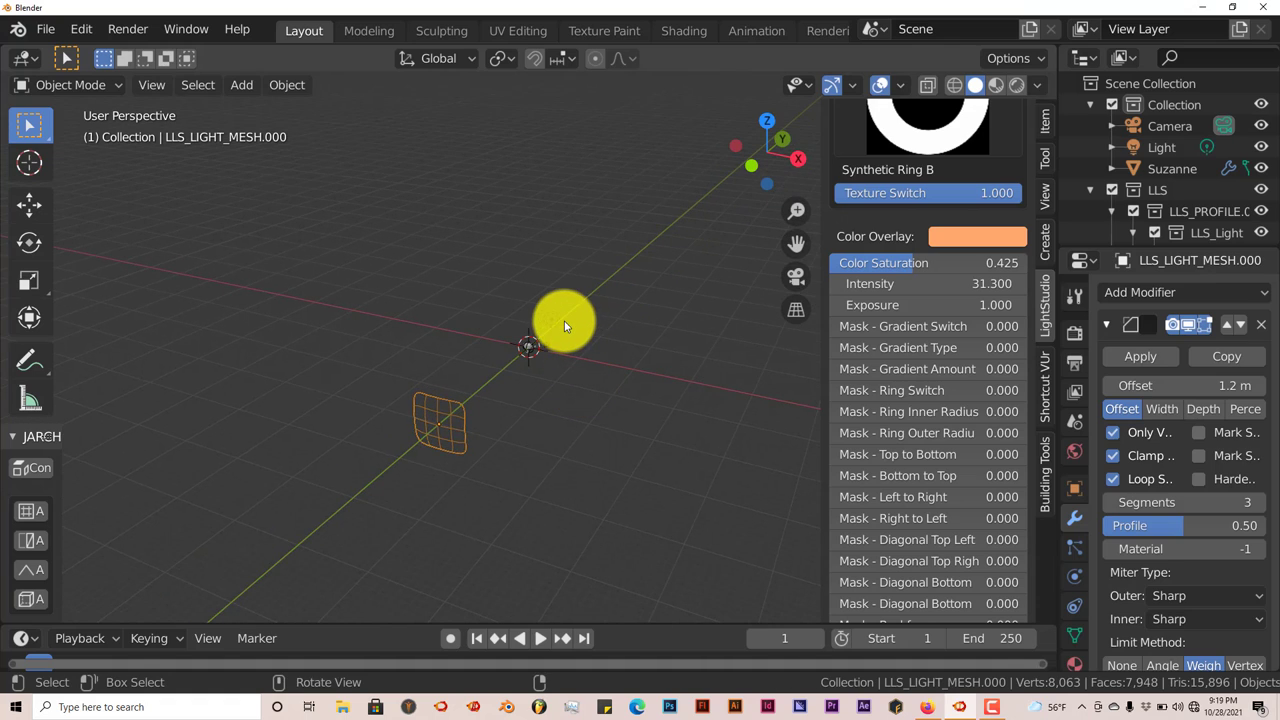
pyautogui.click(563, 327)
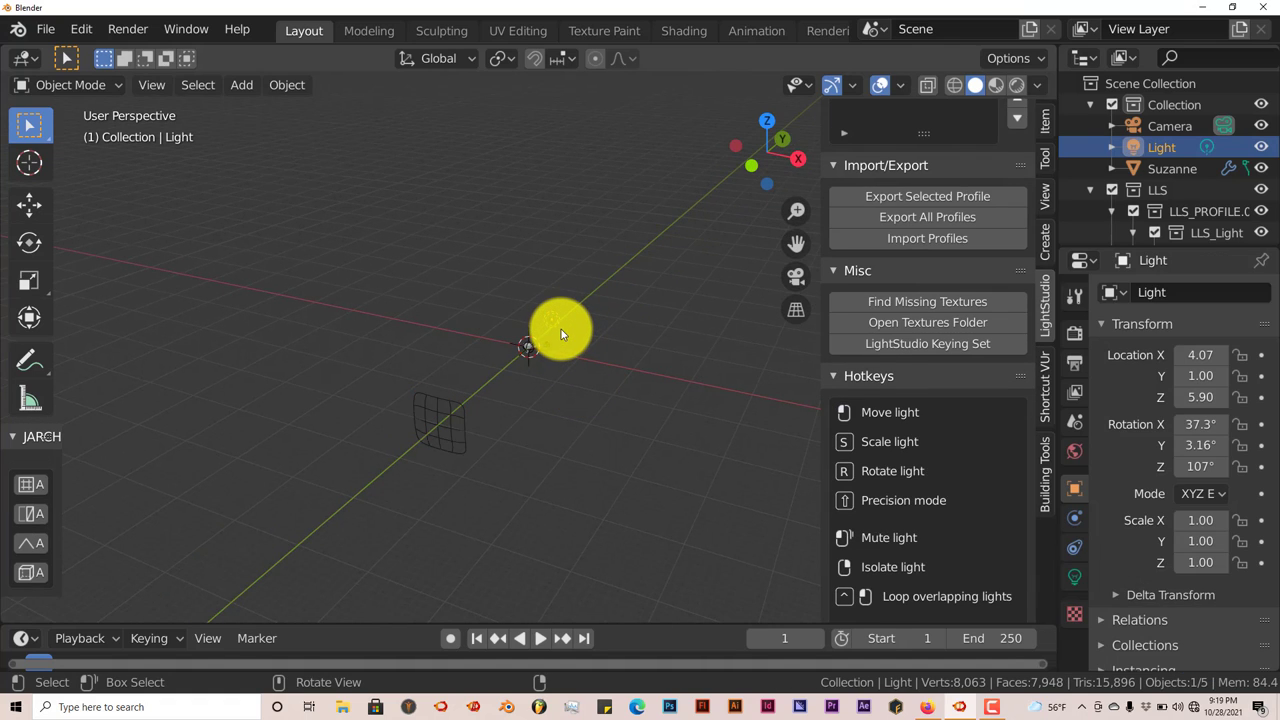
pyautogui.press('Delete')
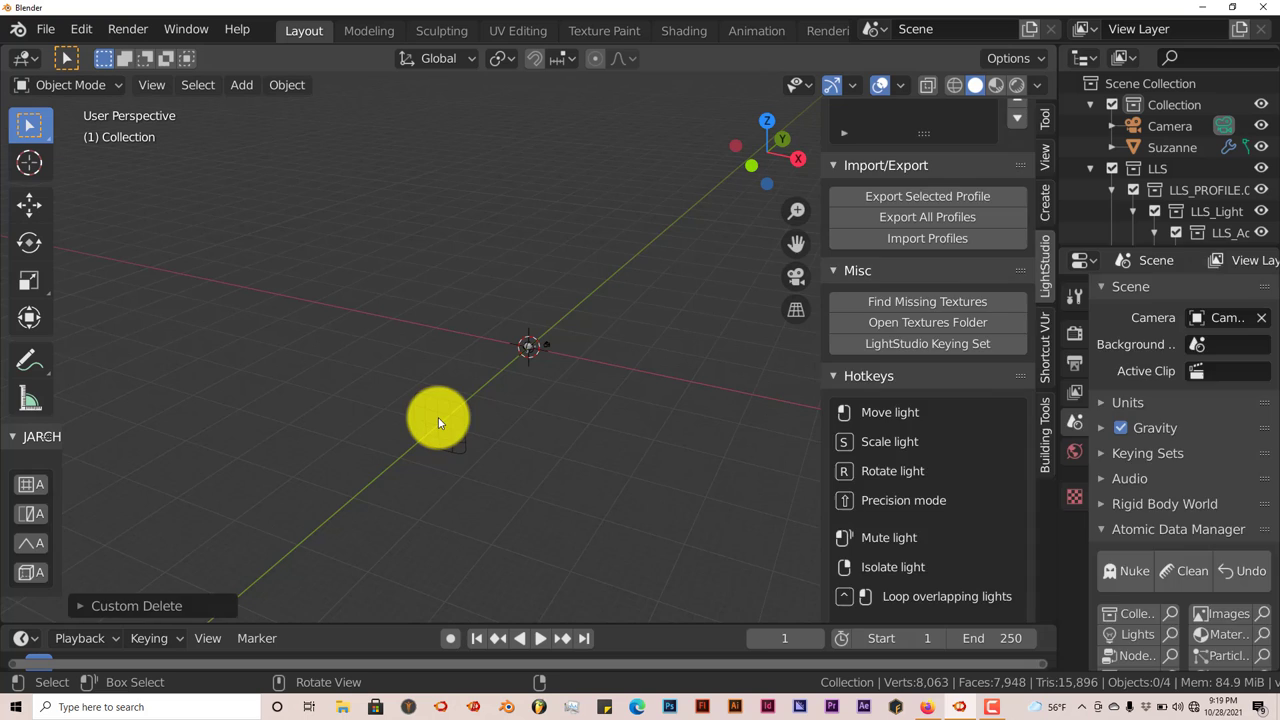
# - Select the ring light's mesh and swing it to a new spot around the origin
pyautogui.click(440, 420)
pyautogui.moveTo(557, 434); pyautogui.dragTo(586, 434, button='middle')
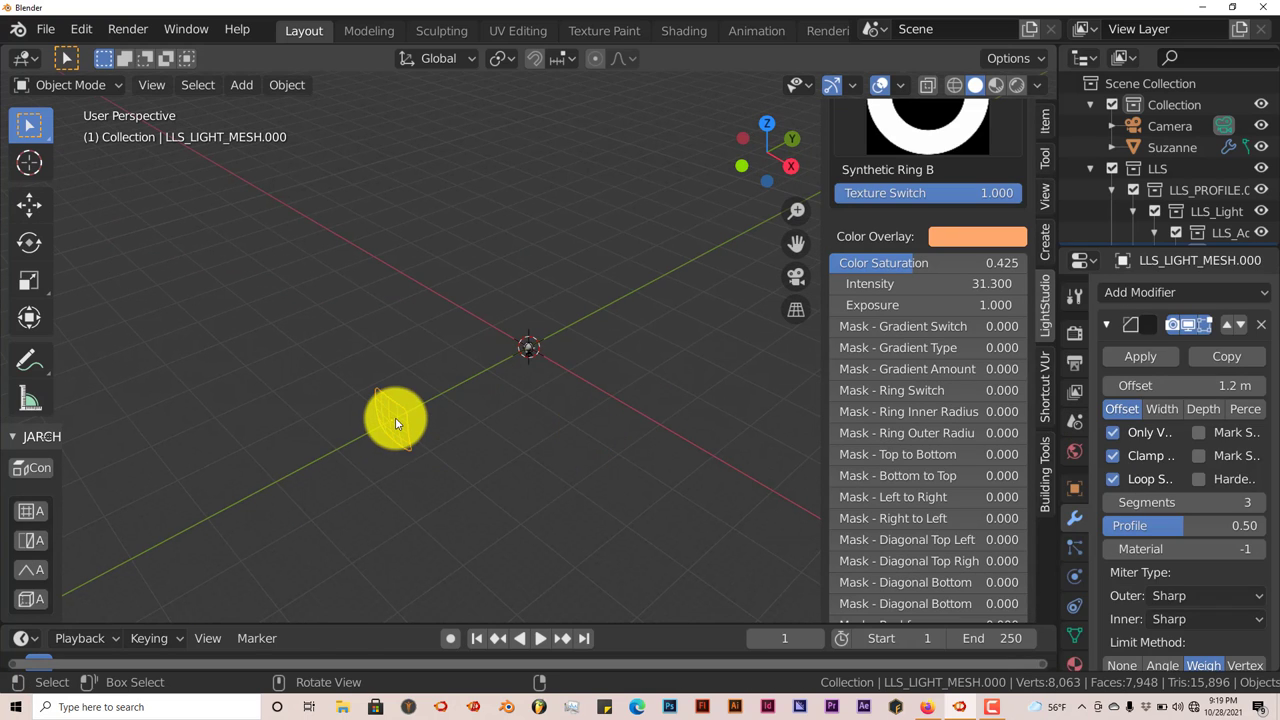
pyautogui.moveTo(583, 395); pyautogui.dragTo(880, 243)
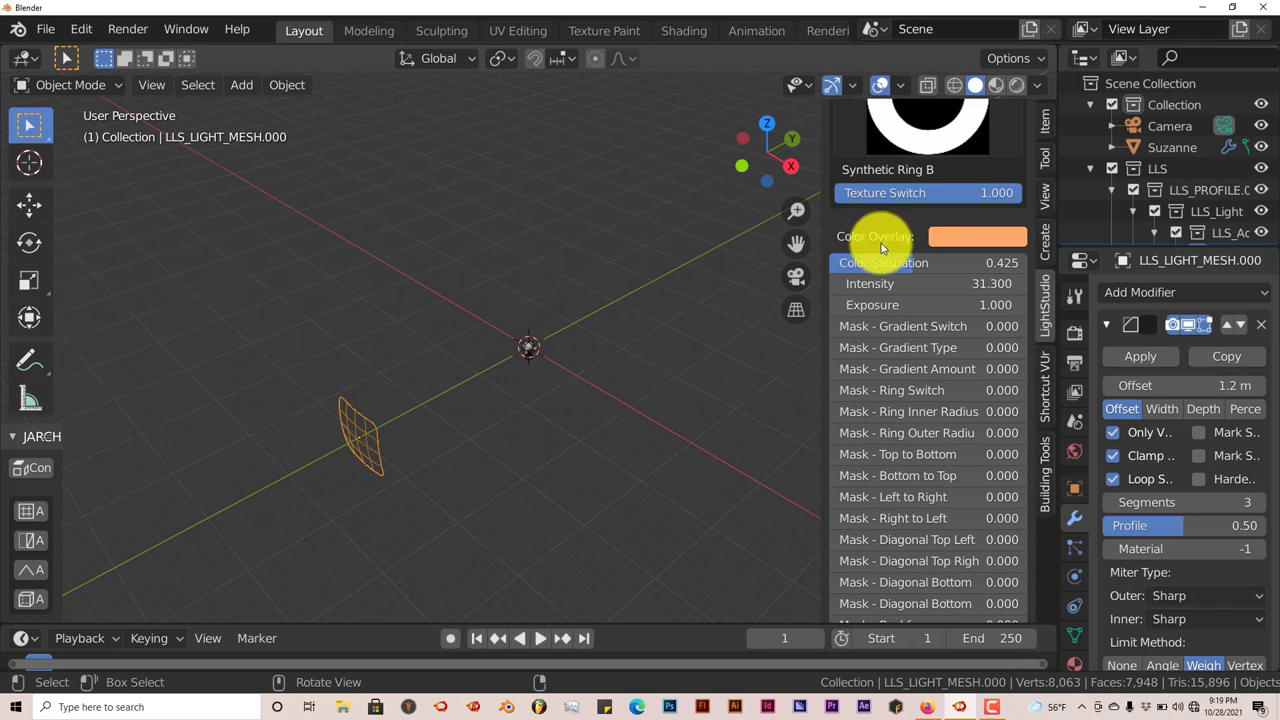
pyautogui.scroll(8, 993, 178)
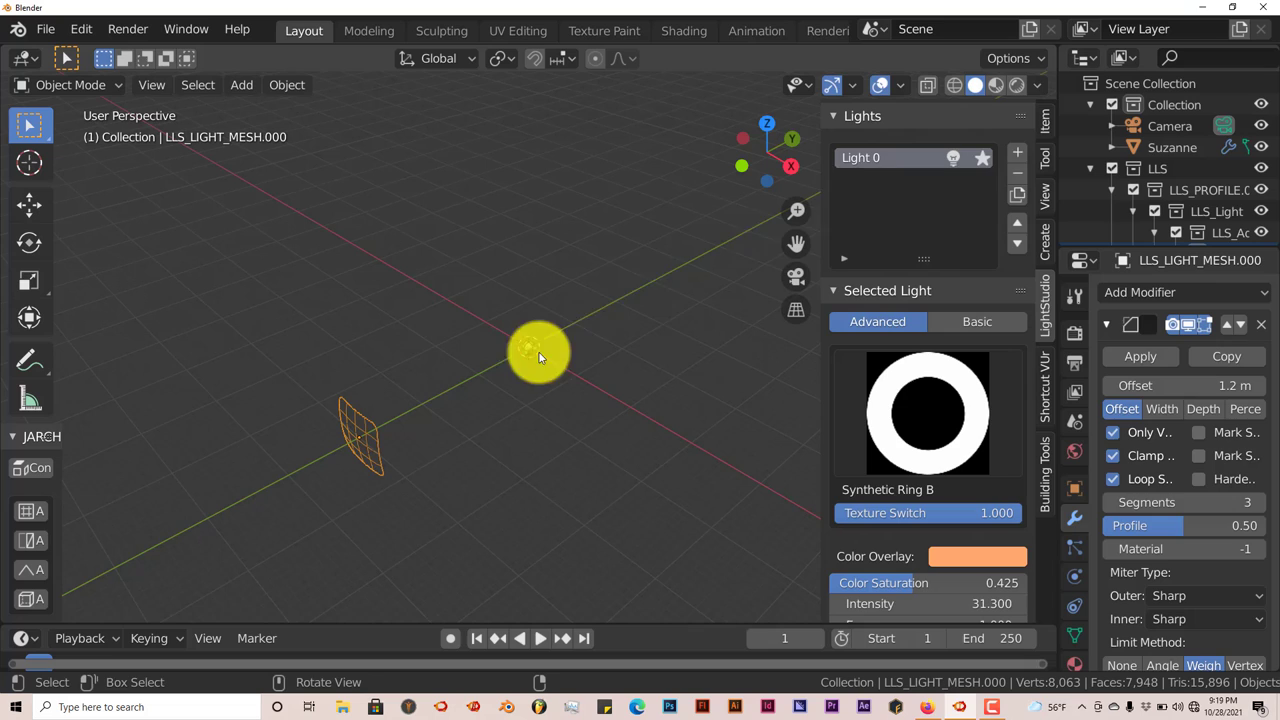
# - Add Light 1 to the LightStudio rig and bring up its texture gallery
pyautogui.click(1018, 152)
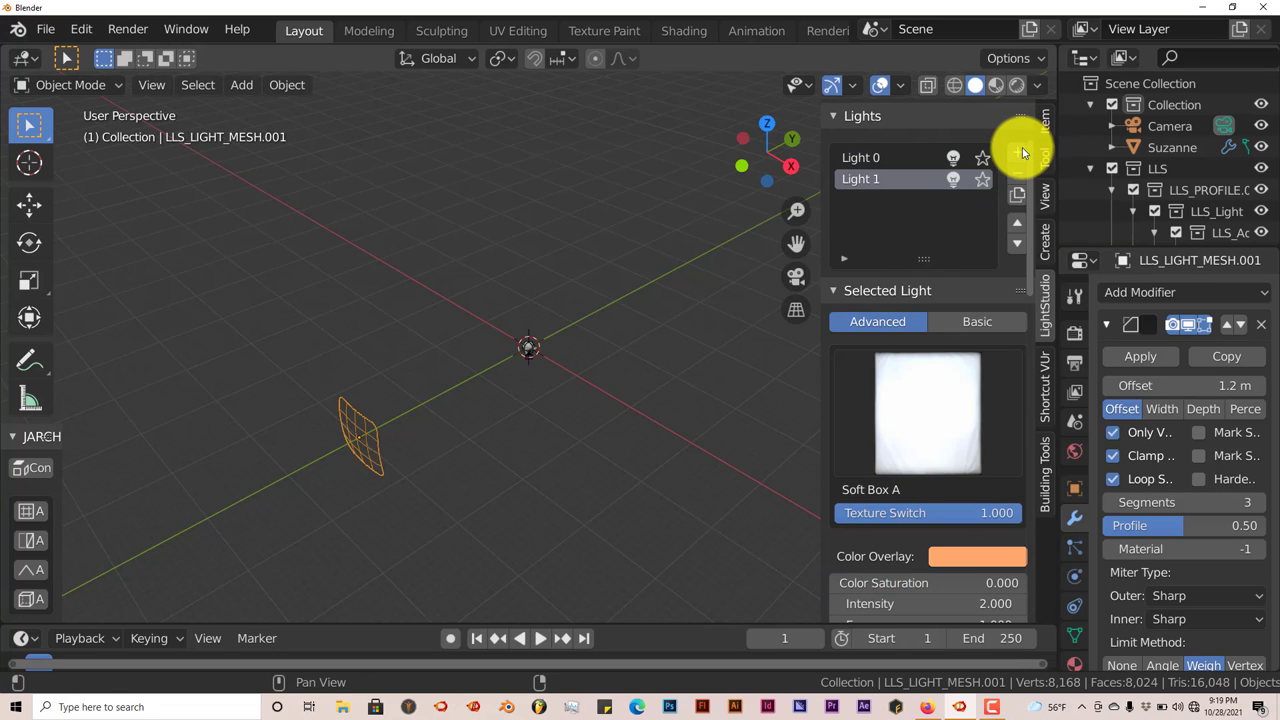
pyautogui.click(928, 423)
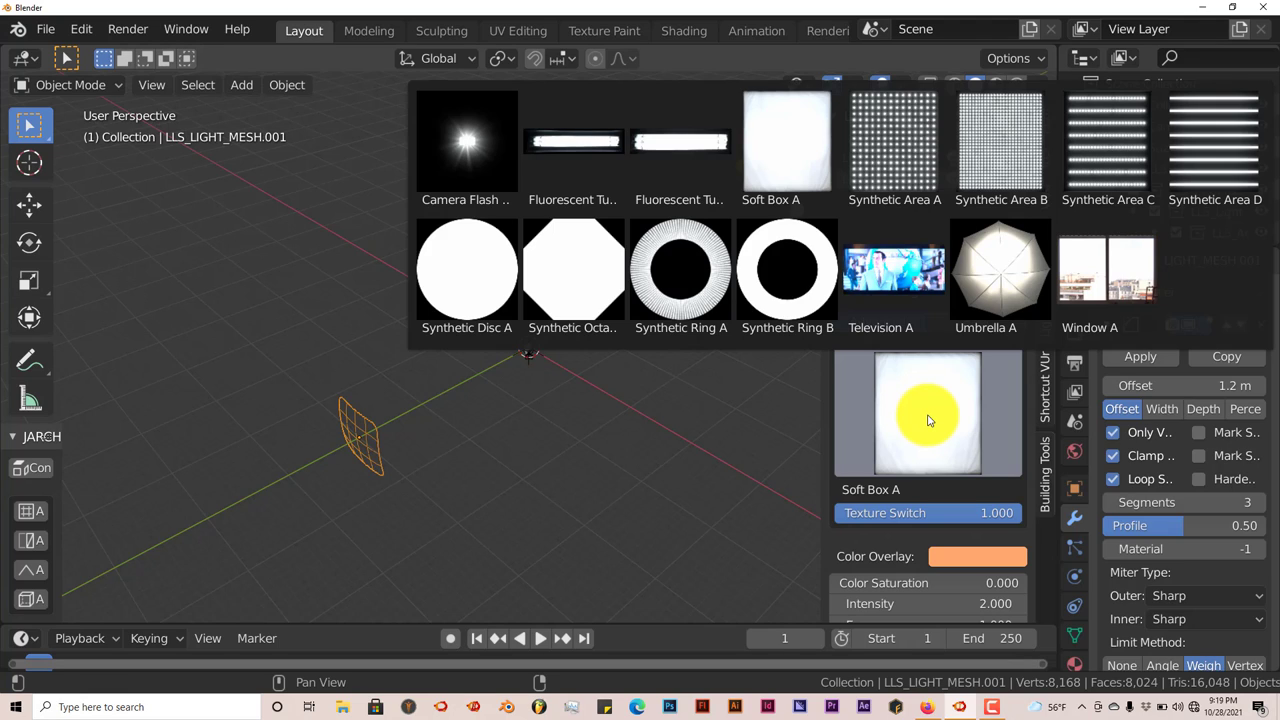
# - Switch the second light from Soft Box A to Synthetic Area C and tint its overlay green
pyautogui.click(1104, 137)
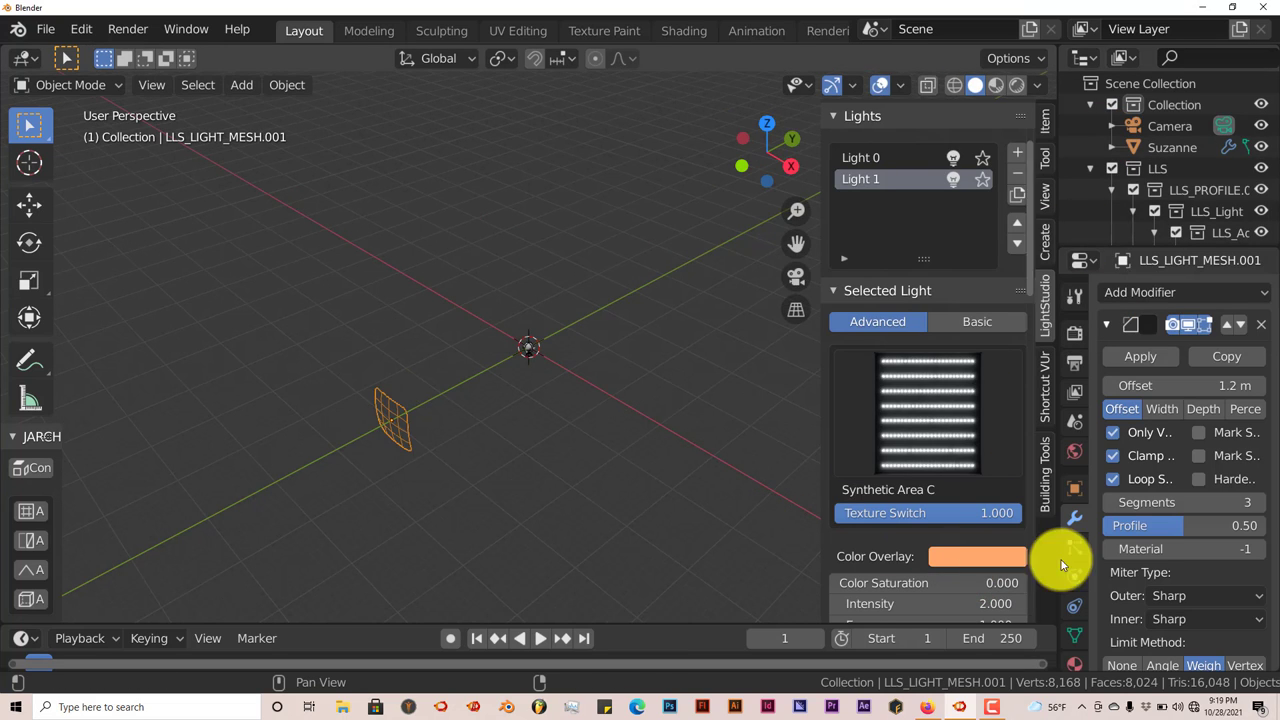
pyautogui.click(978, 558)
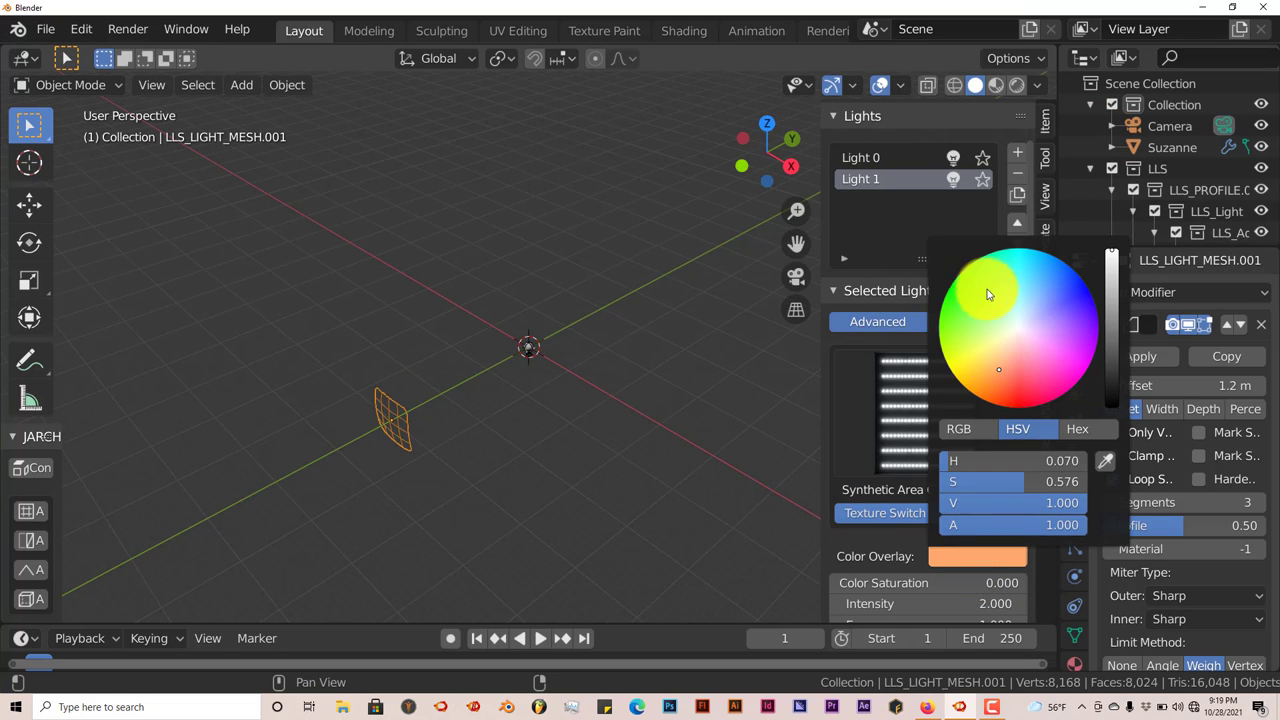
pyautogui.moveTo(528, 400); pyautogui.dragTo(532, 472, button='middle')
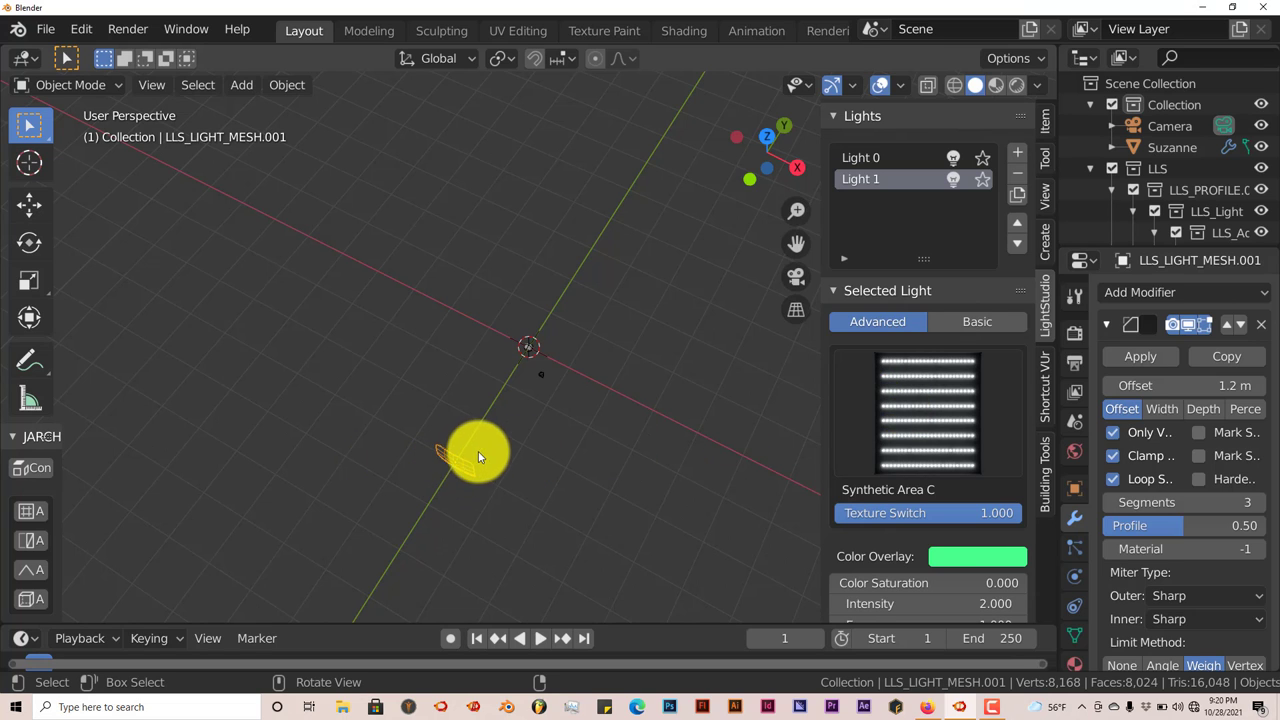
pyautogui.moveTo(457, 460); pyautogui.dragTo(470, 424, button='middle')
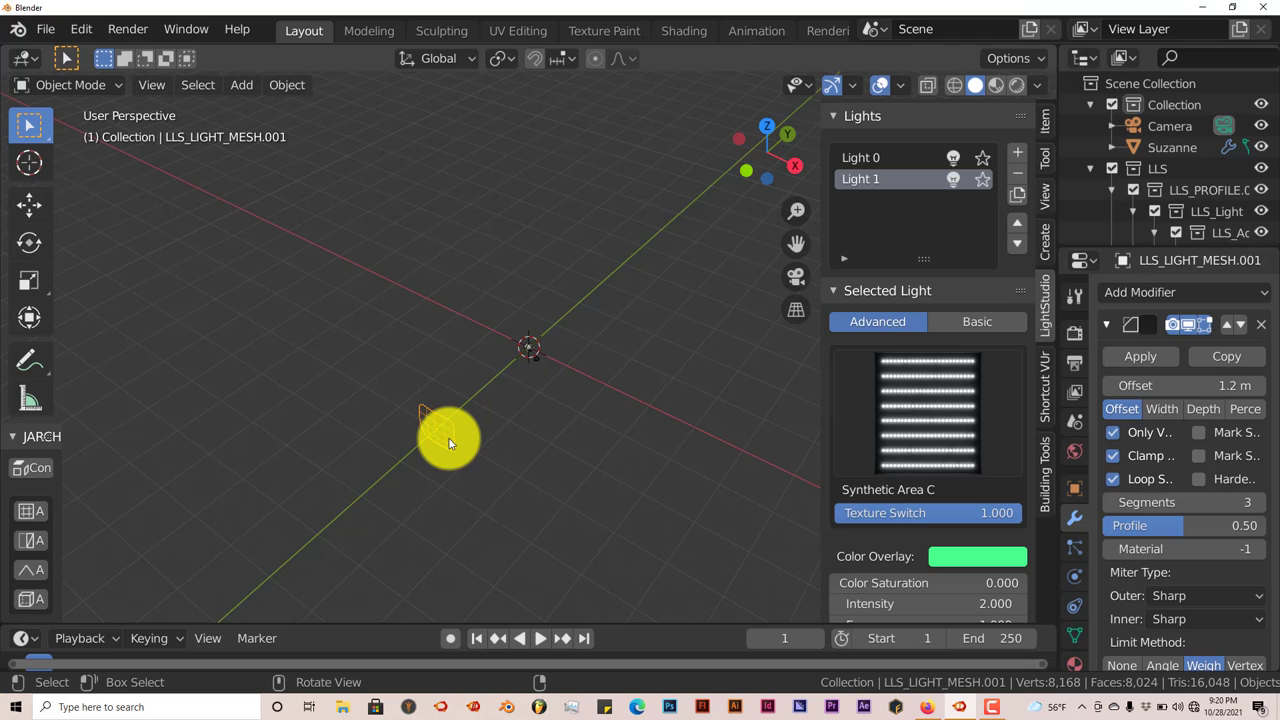
# - Move the green light up to a higher position in the rig
pyautogui.press('g')
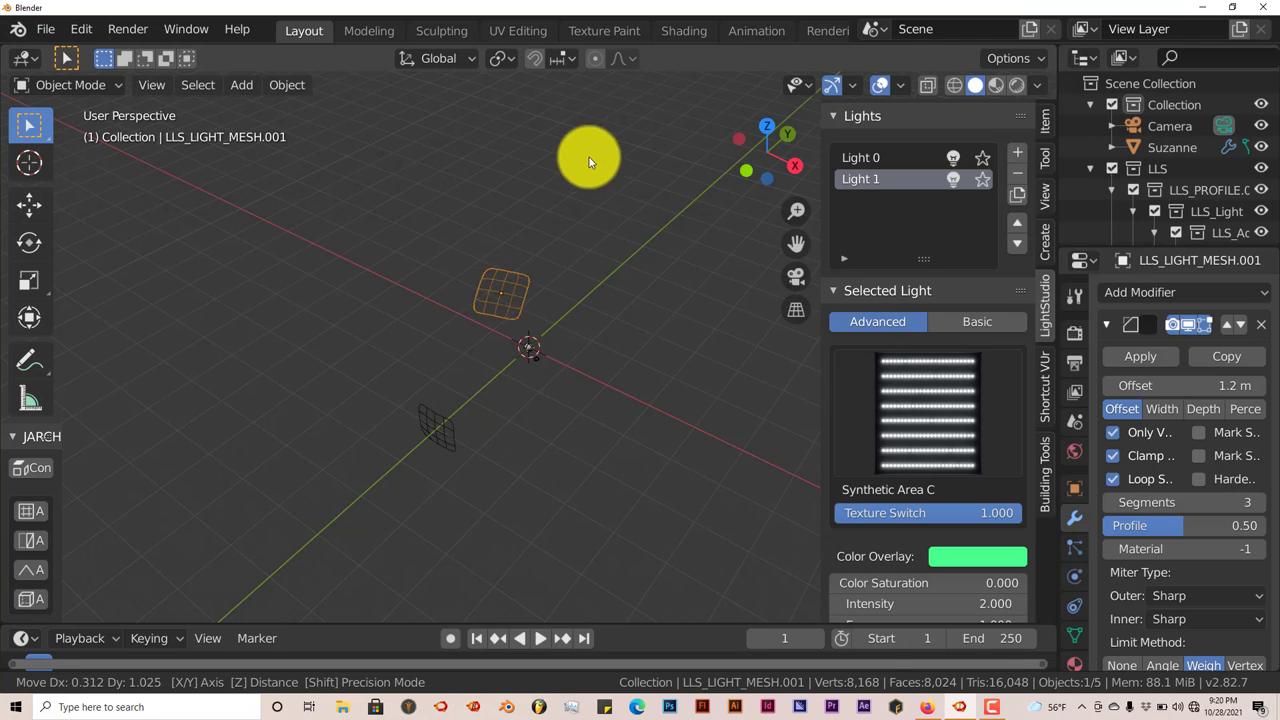
pyautogui.click(911, 224)
pyautogui.moveTo(543, 449); pyautogui.dragTo(547, 409, button='middle')
pyautogui.scroll(6, 547, 409)
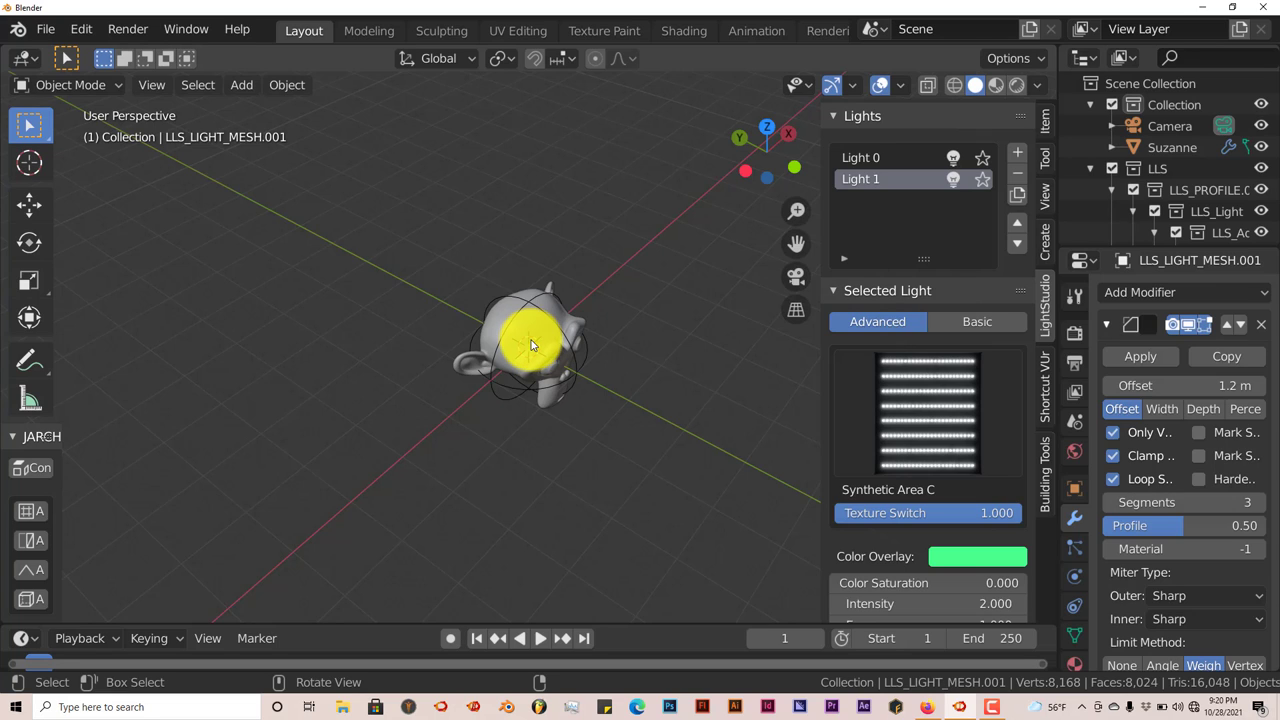
pyautogui.scroll(1, 531, 345)
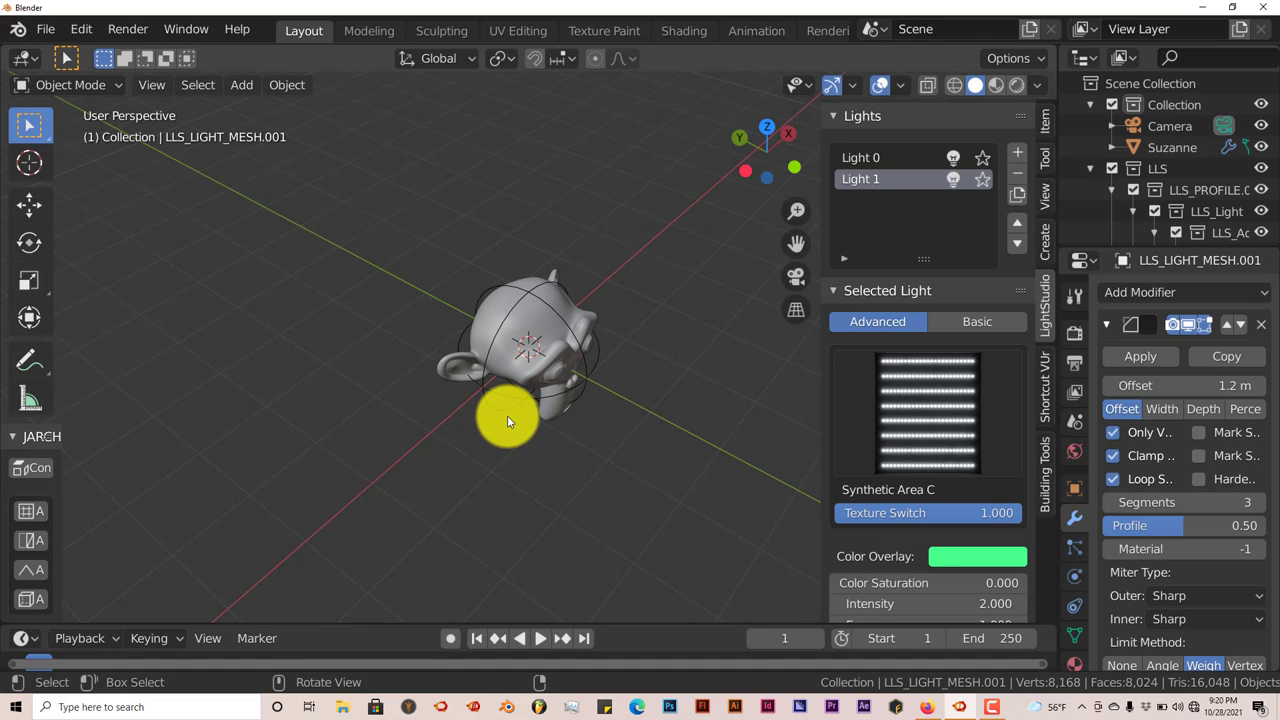
# - Set the green light's colour saturation to 0.505 and intensity to 55.2
pyautogui.scroll(-5, 525, 433)
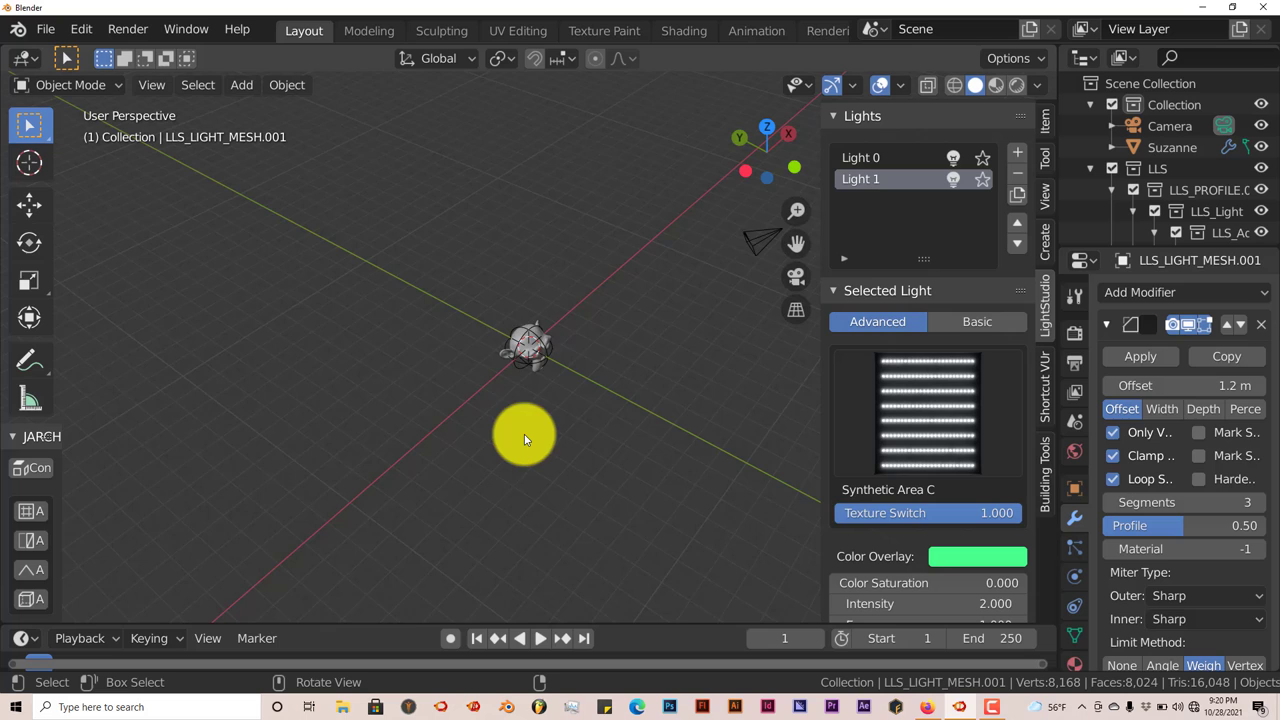
pyautogui.scroll(-2, 524, 434)
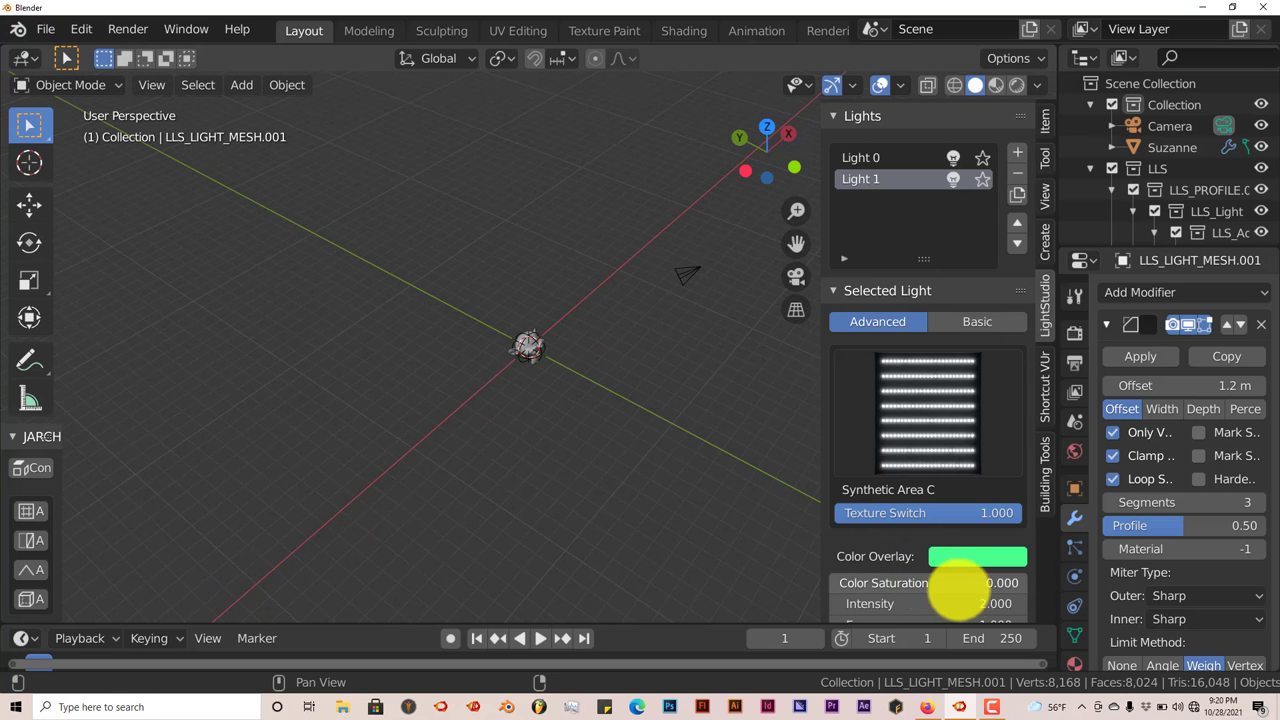
pyautogui.moveTo(958, 590); pyautogui.dragTo(1118, 556)
pyautogui.scroll(-2, 922, 578)
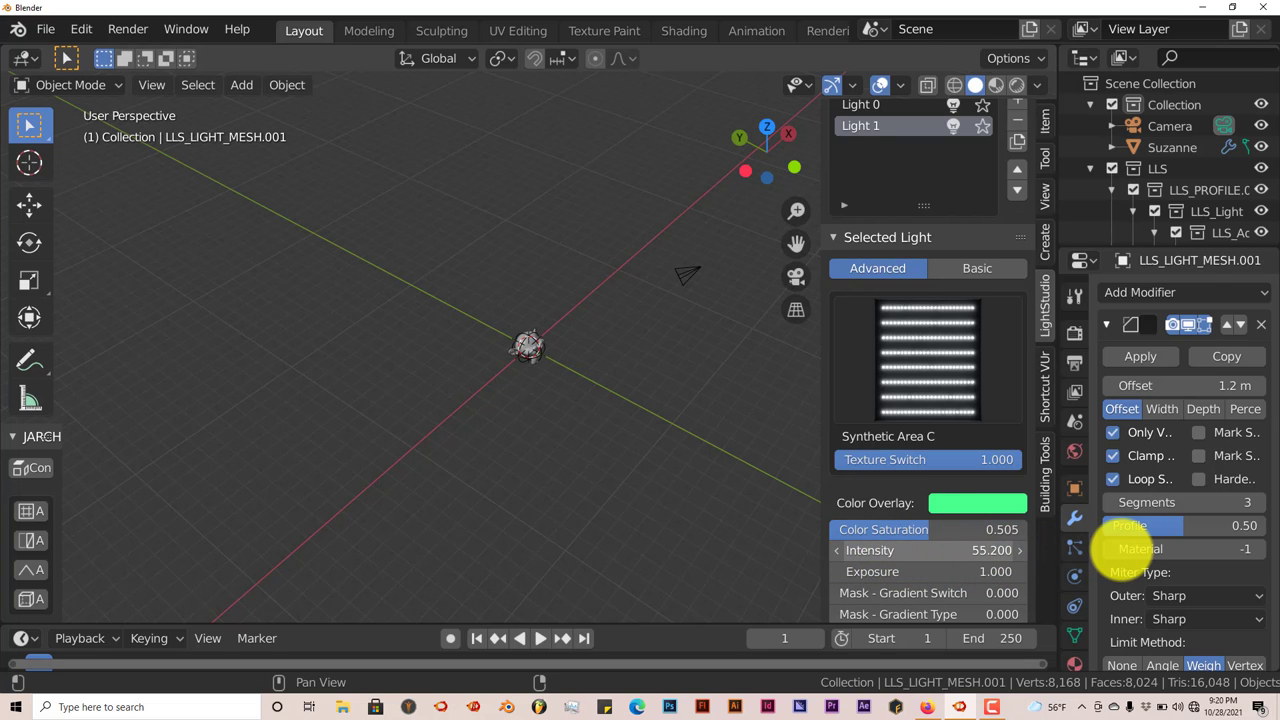
pyautogui.moveTo(494, 429); pyautogui.dragTo(662, 325, button='middle')
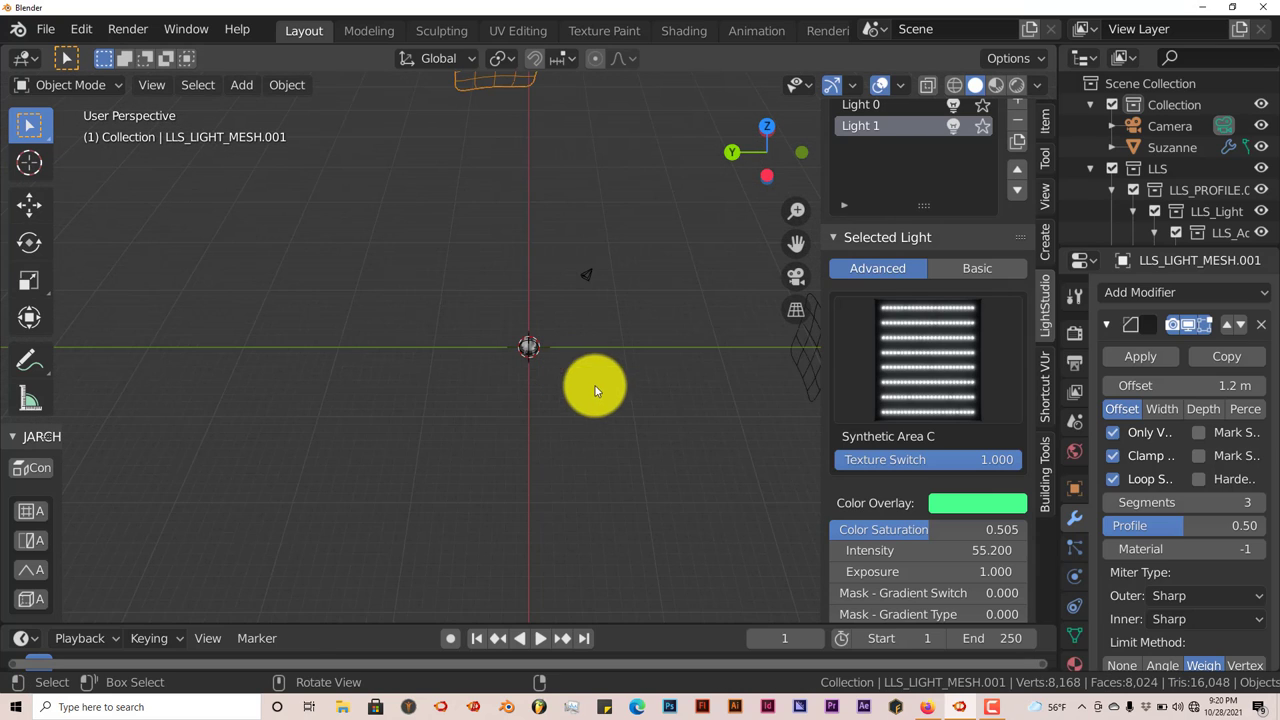
# - Switch Light 1's texture to Umbrella A and select the green umbrella light mesh
pyautogui.click(950, 348)
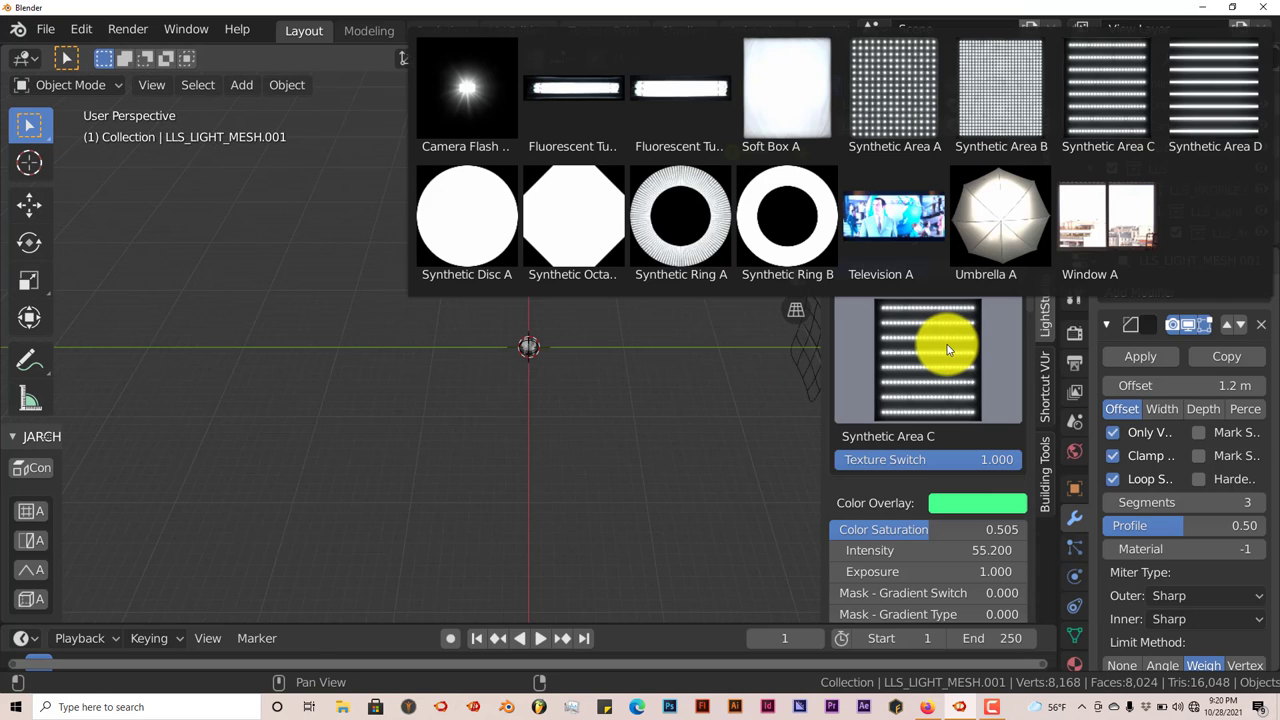
pyautogui.click(1011, 235)
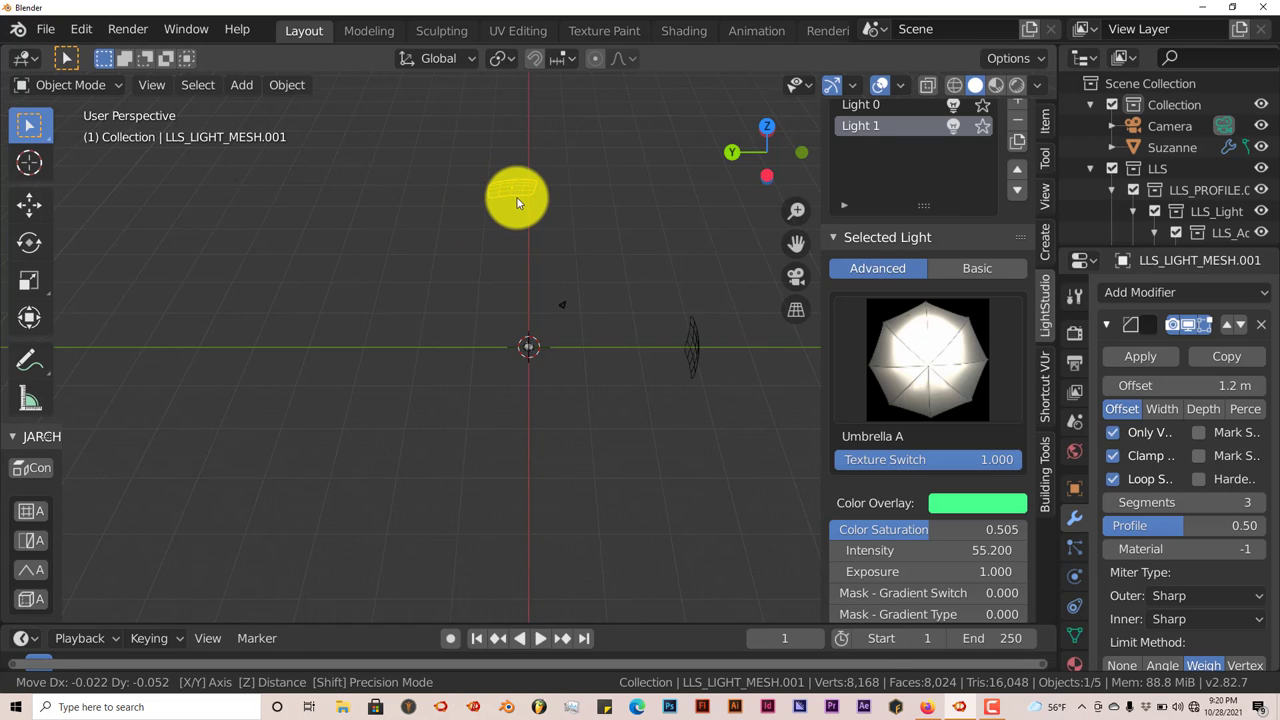
pyautogui.click(696, 363)
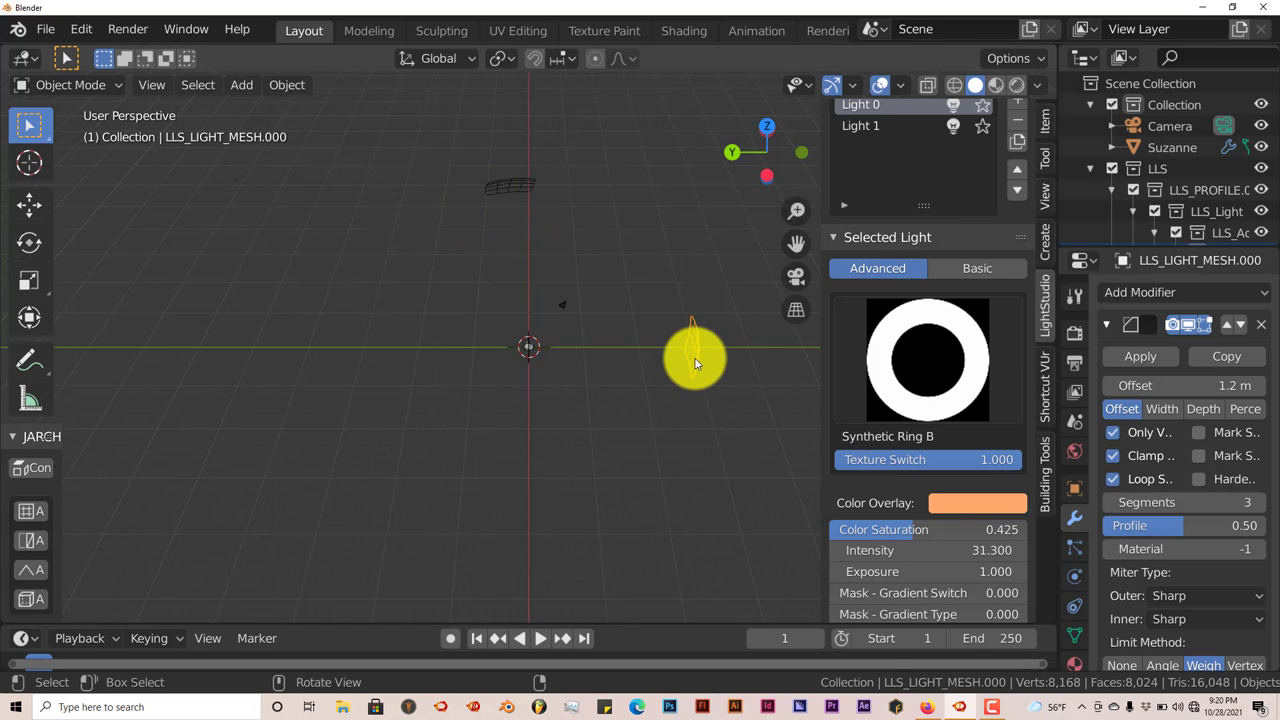
pyautogui.moveTo(690, 363); pyautogui.dragTo(675, 321, button='middle')
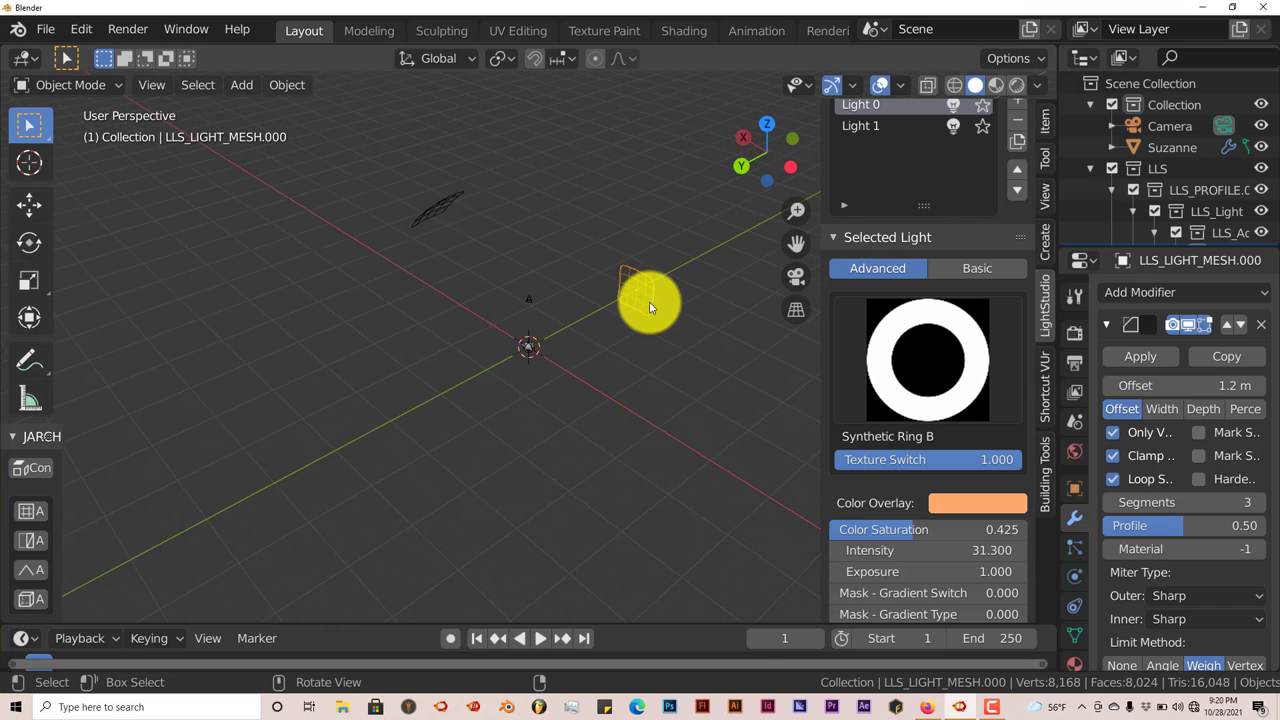
pyautogui.click(441, 219)
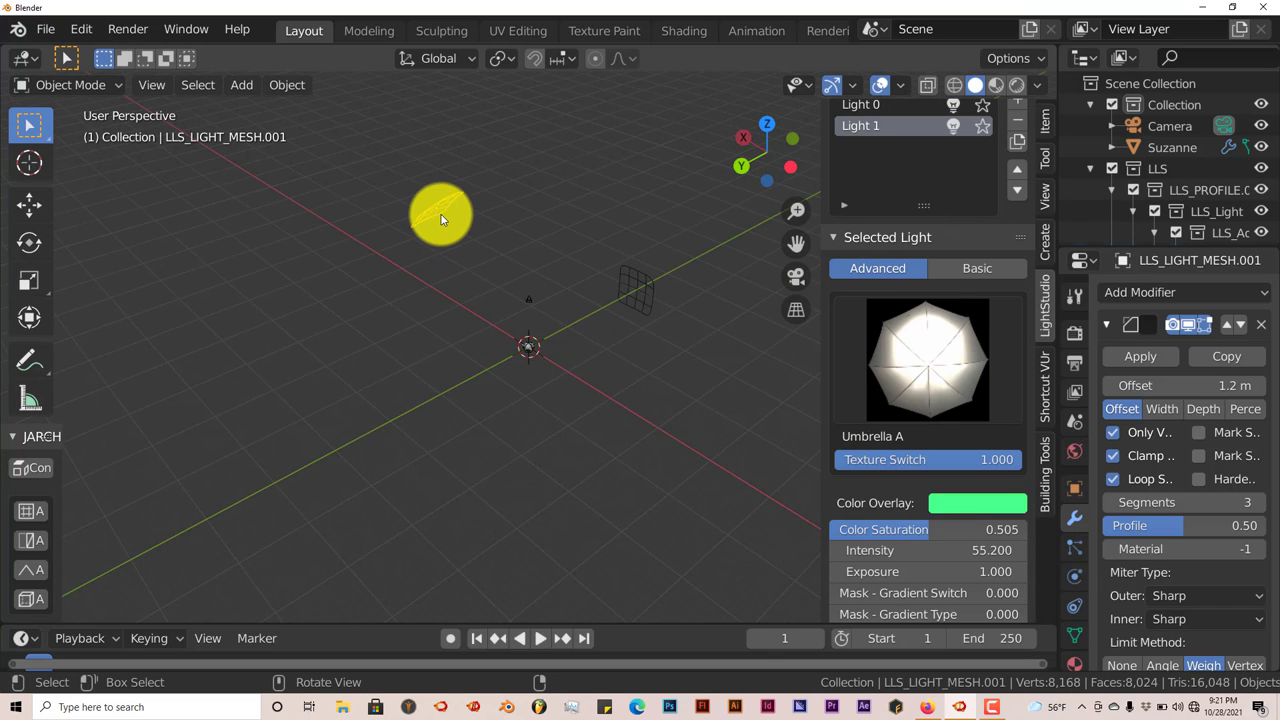
pyautogui.moveTo(506, 329); pyautogui.dragTo(489, 369, button='middle')
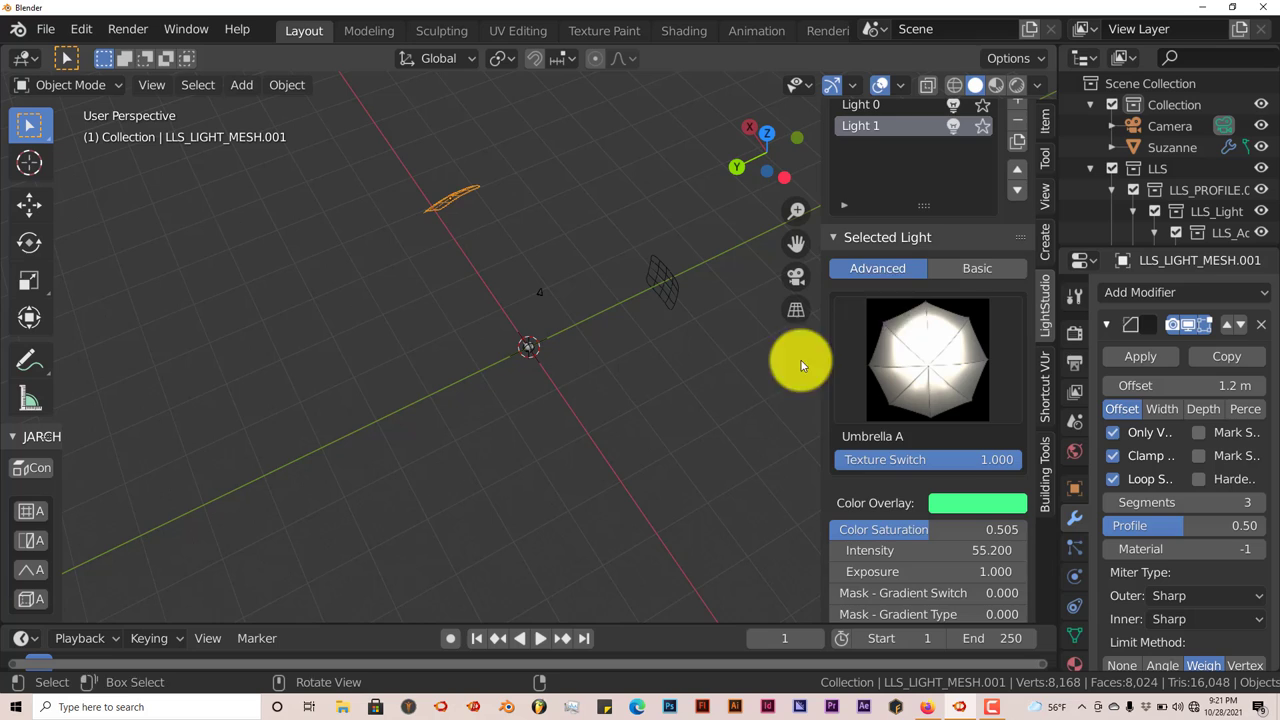
pyautogui.scroll(2, 893, 199)
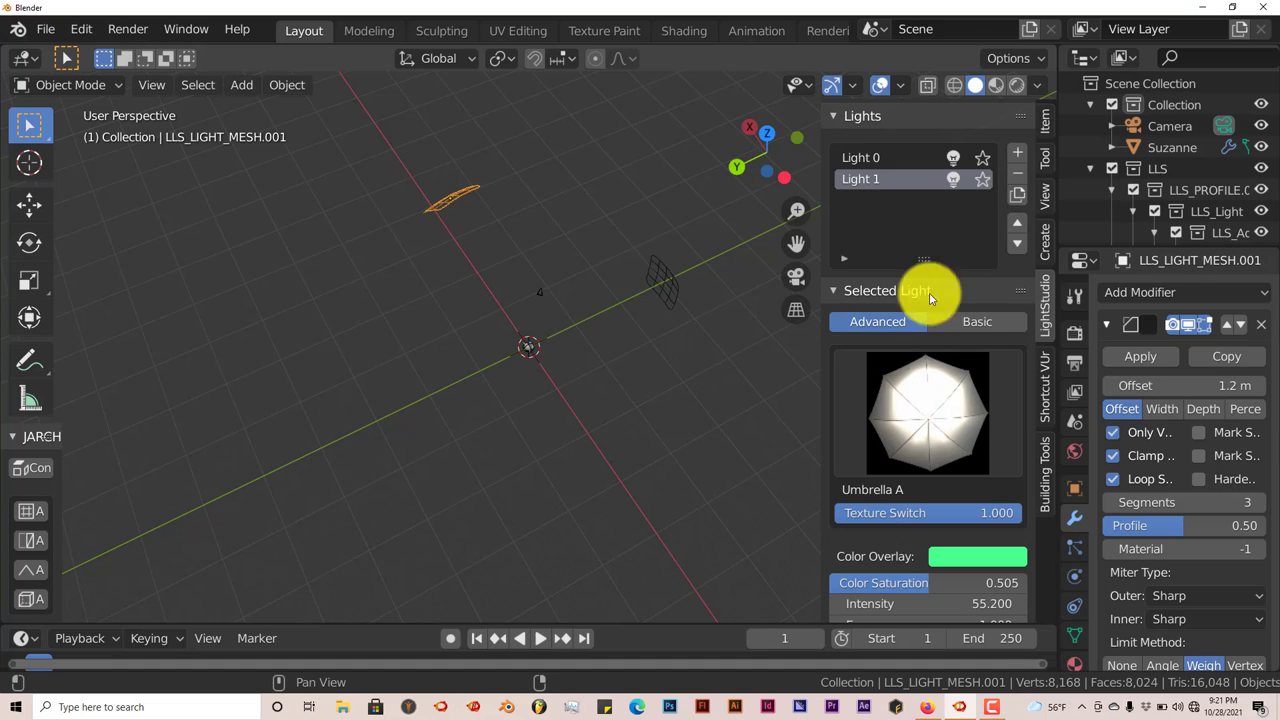
# - Add a third light, Light 2, using the Synthetic Area C texture
pyautogui.click(1024, 151)
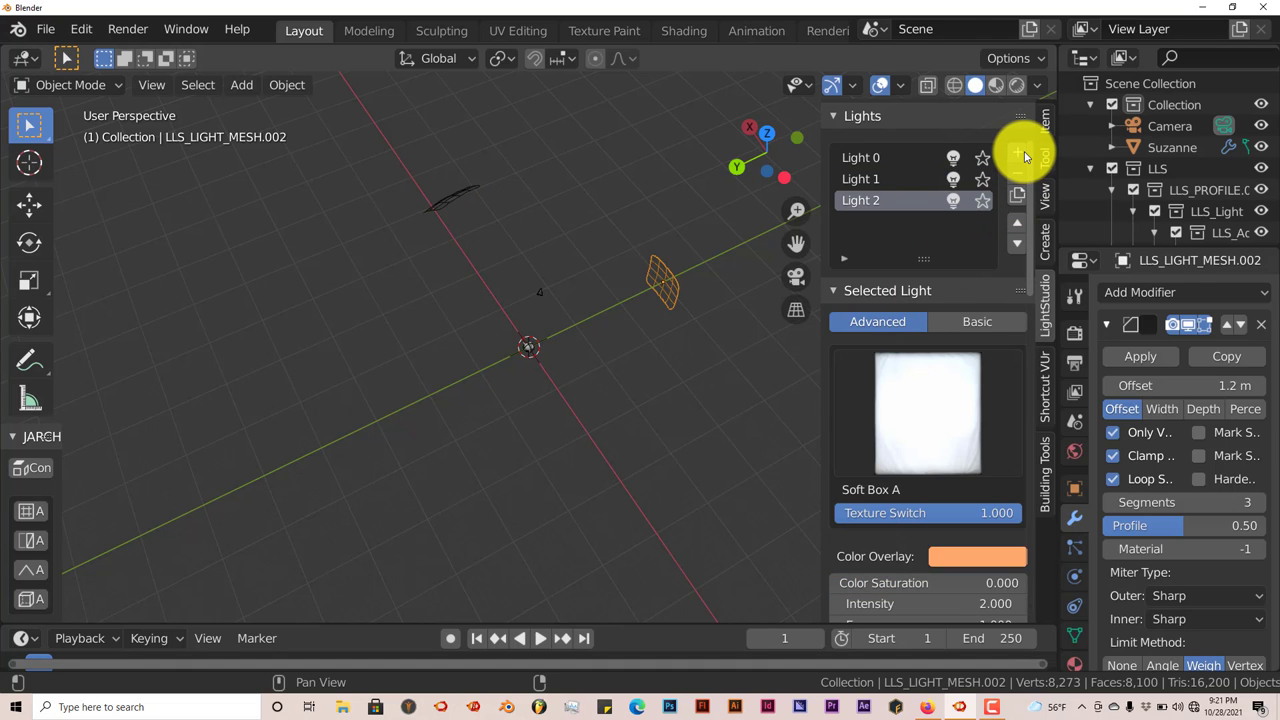
pyautogui.click(948, 448)
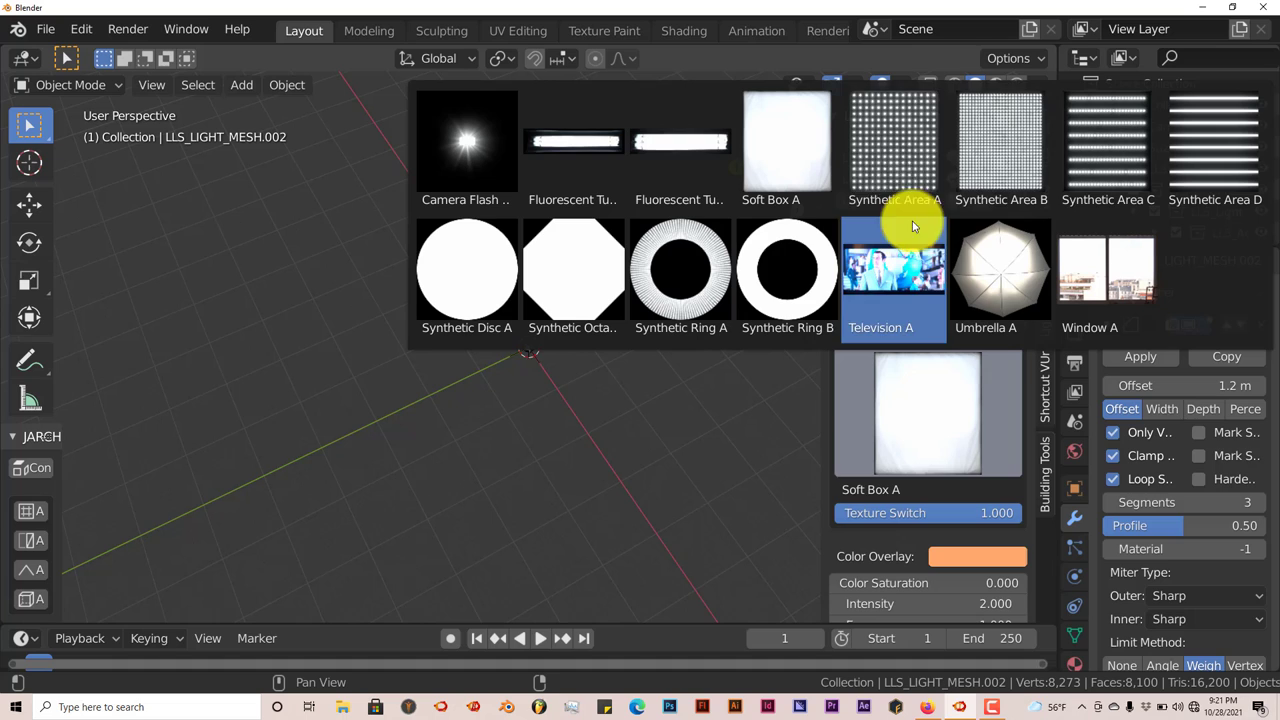
pyautogui.click(1090, 164)
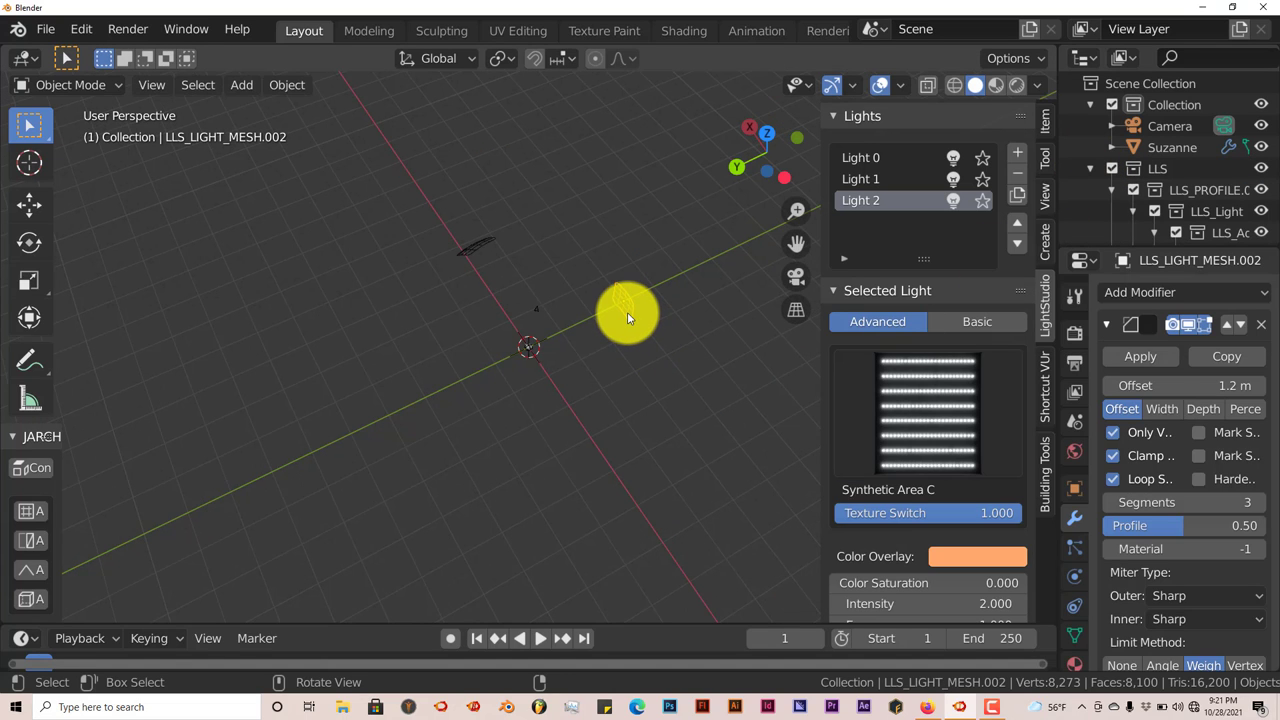
# - Move the new Synthetic Area C light to a new spot in the scene
pyautogui.moveTo(628, 317); pyautogui.dragTo(429, 515)
pyautogui.moveTo(172, 442); pyautogui.dragTo(195, 363)
pyautogui.moveTo(333, 405); pyautogui.dragTo(499, 436, button='middle')
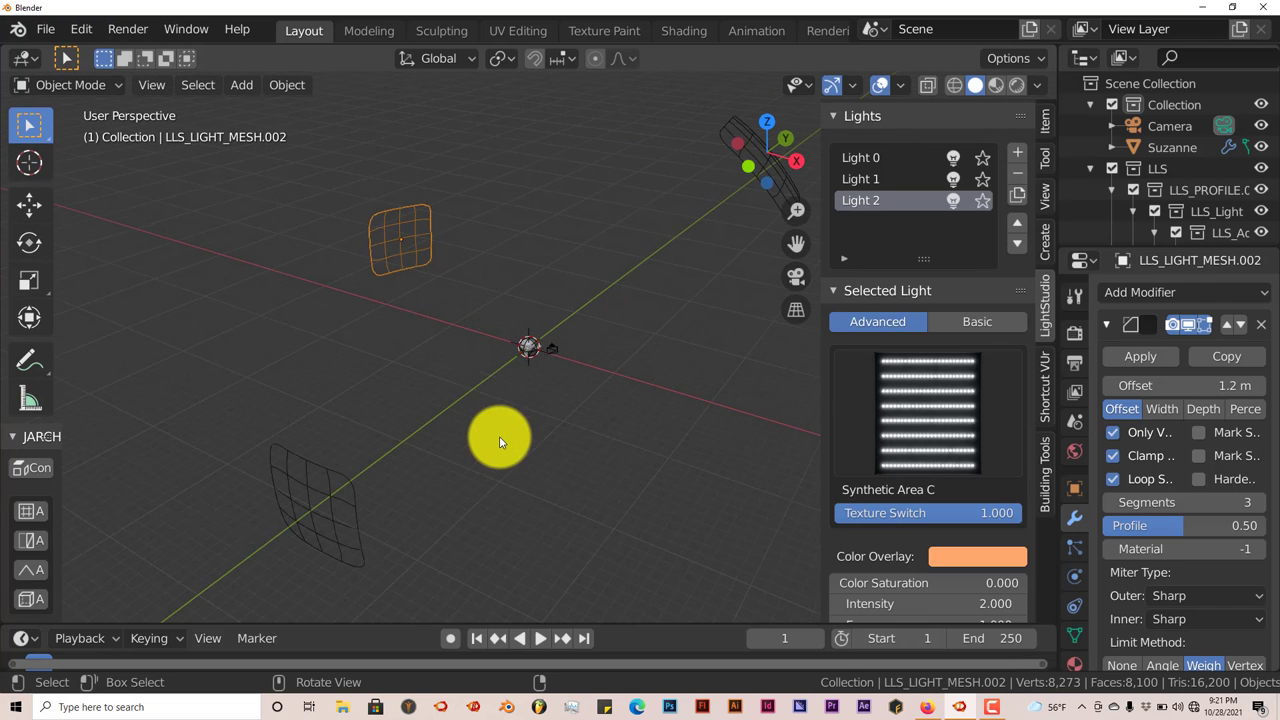
pyautogui.scroll(-2, 507, 415)
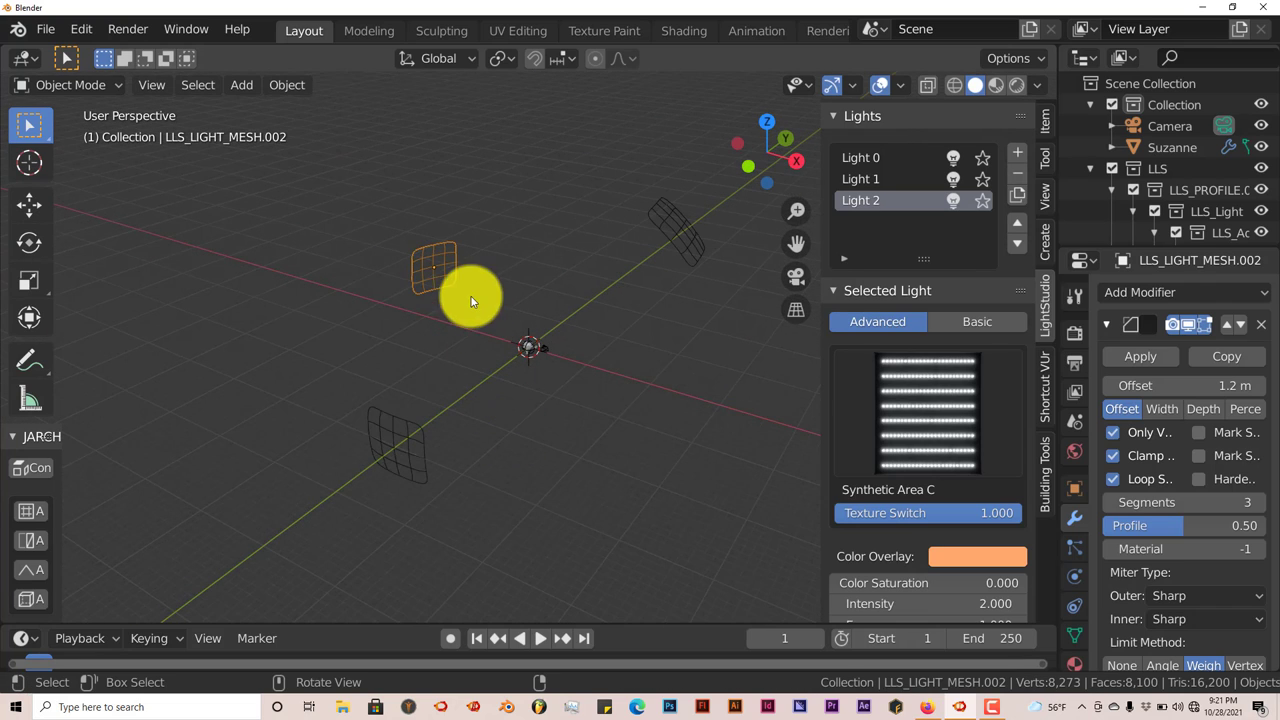
# - Tint Light 2 blue with colour saturation 1.0 and intensity 39.4
pyautogui.click(951, 553)
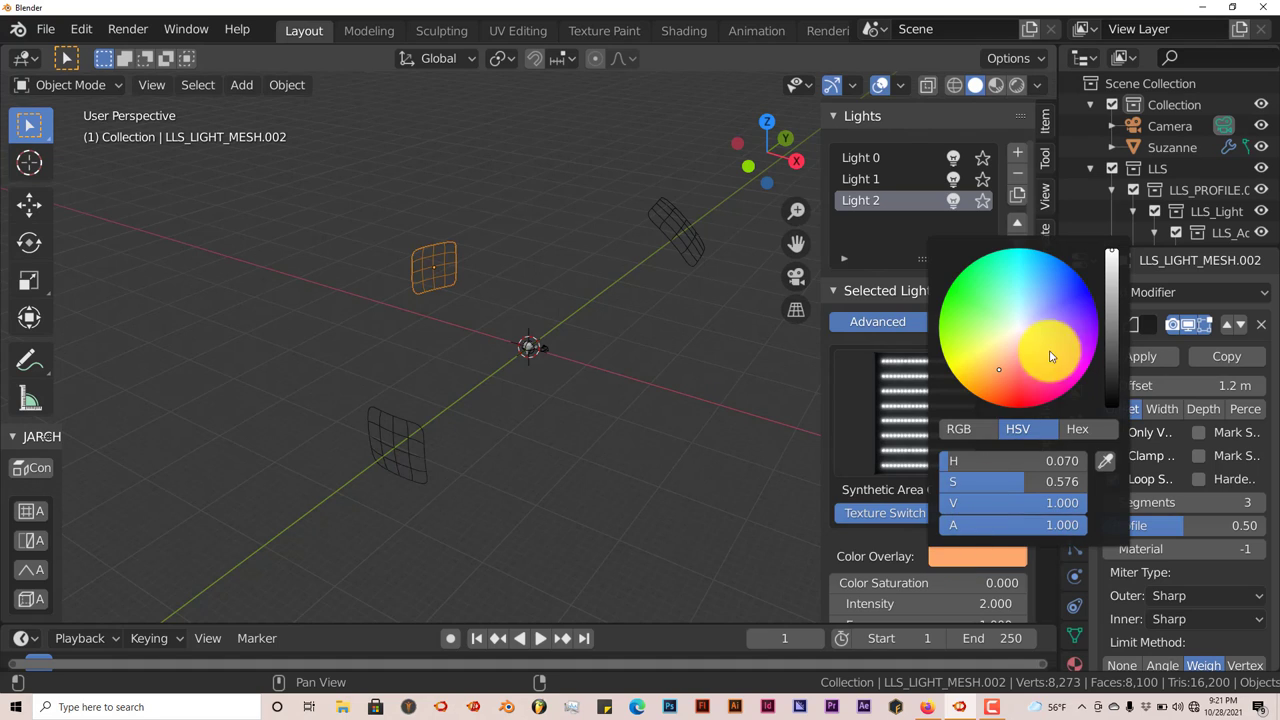
pyautogui.click(1069, 320)
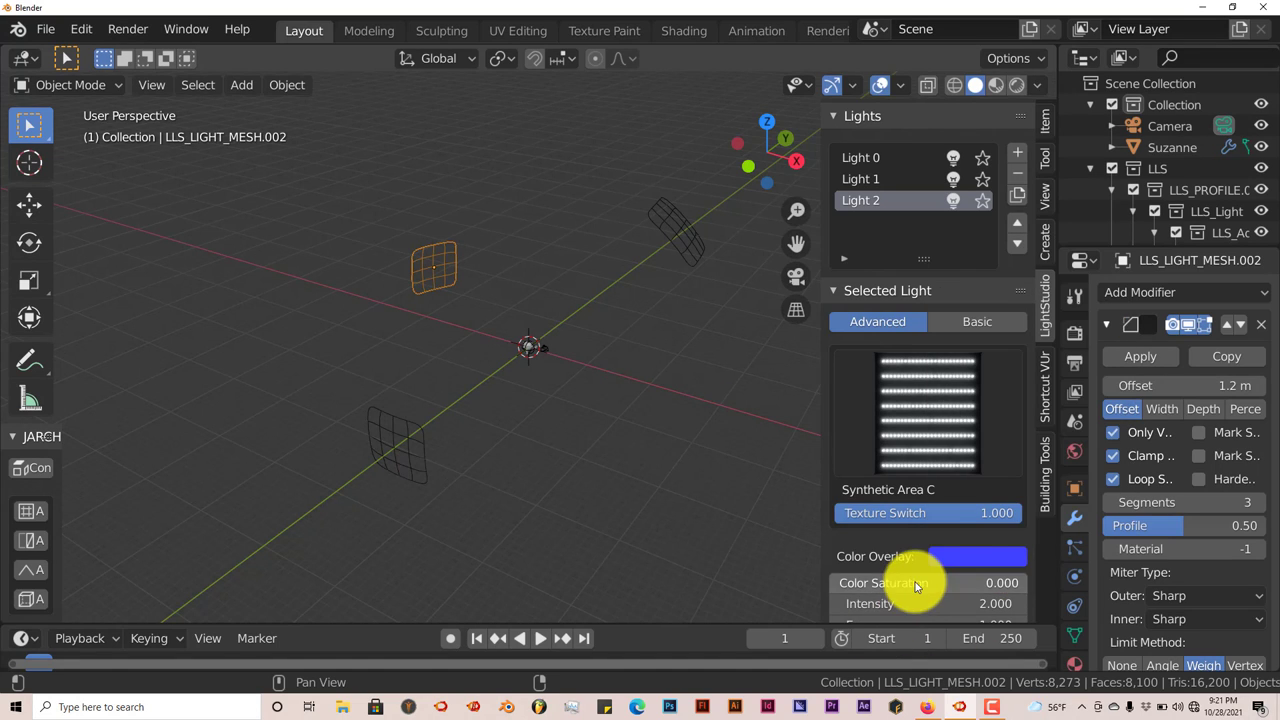
pyautogui.moveTo(914, 586); pyautogui.dragTo(1110, 575)
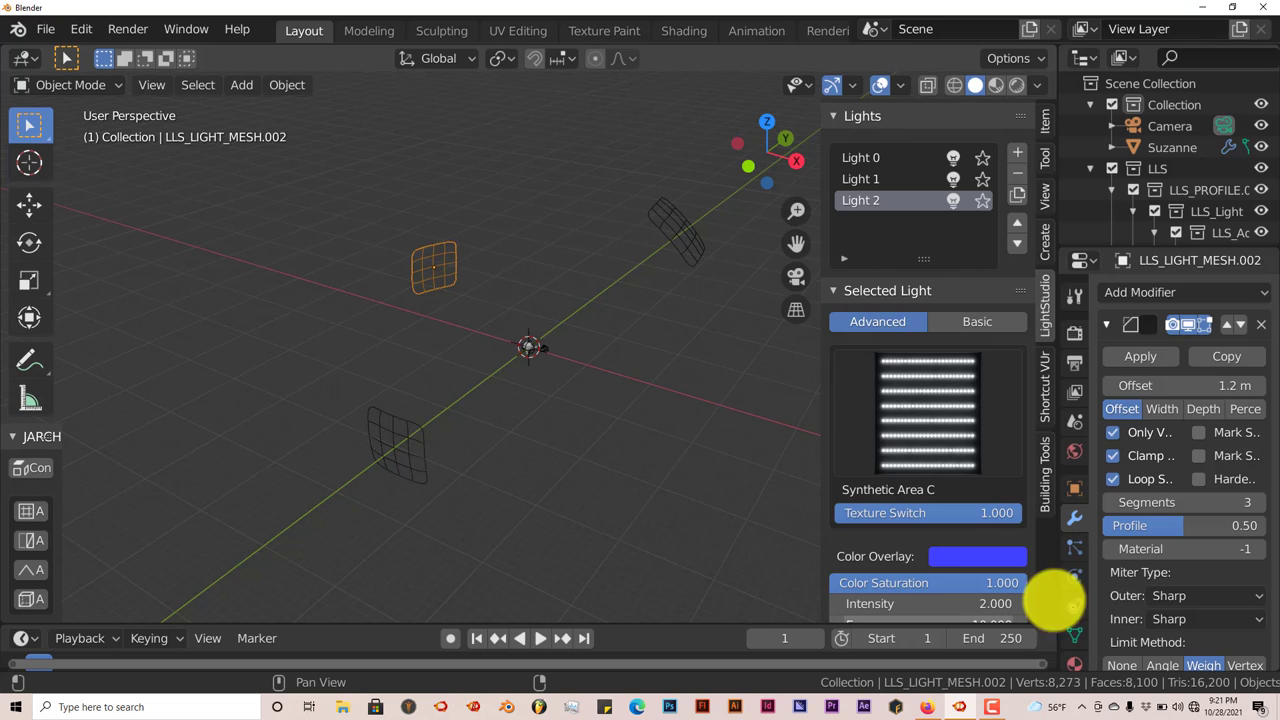
pyautogui.moveTo(883, 606); pyautogui.dragTo(1240, 586)
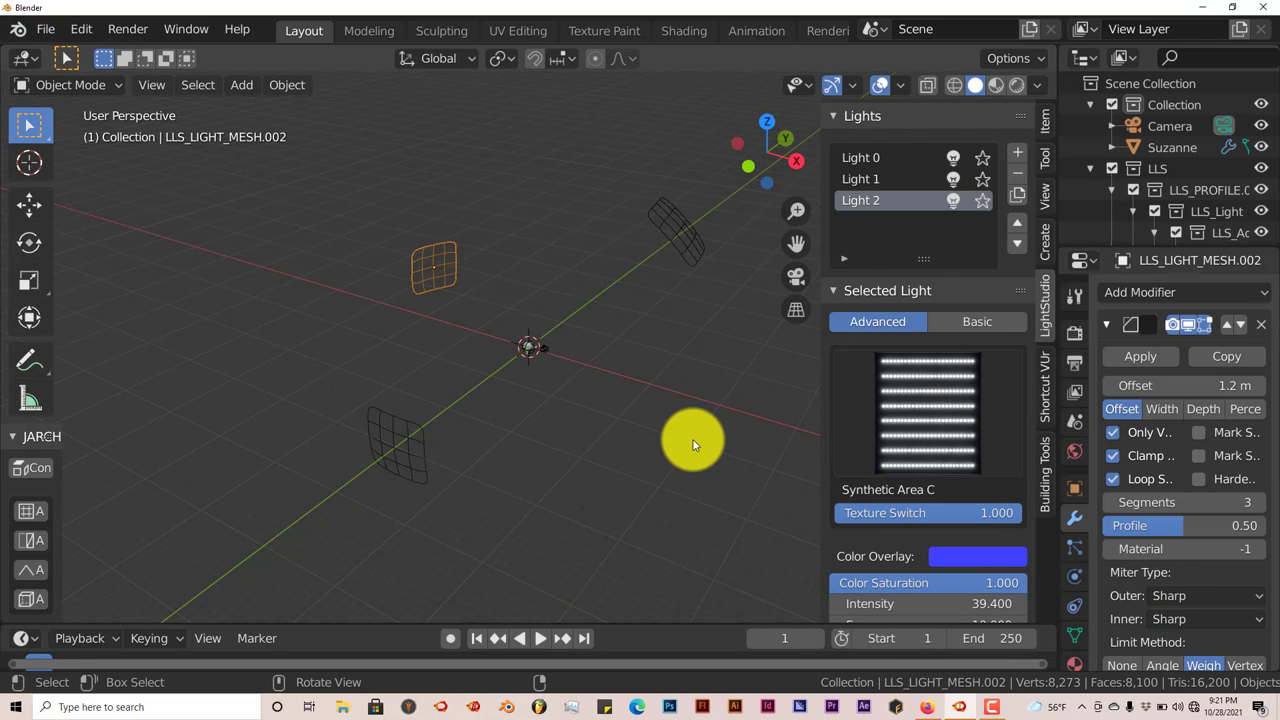
# - Select the green umbrella light, then the orange ring light
pyautogui.moveTo(694, 437); pyautogui.dragTo(679, 315, button='middle')
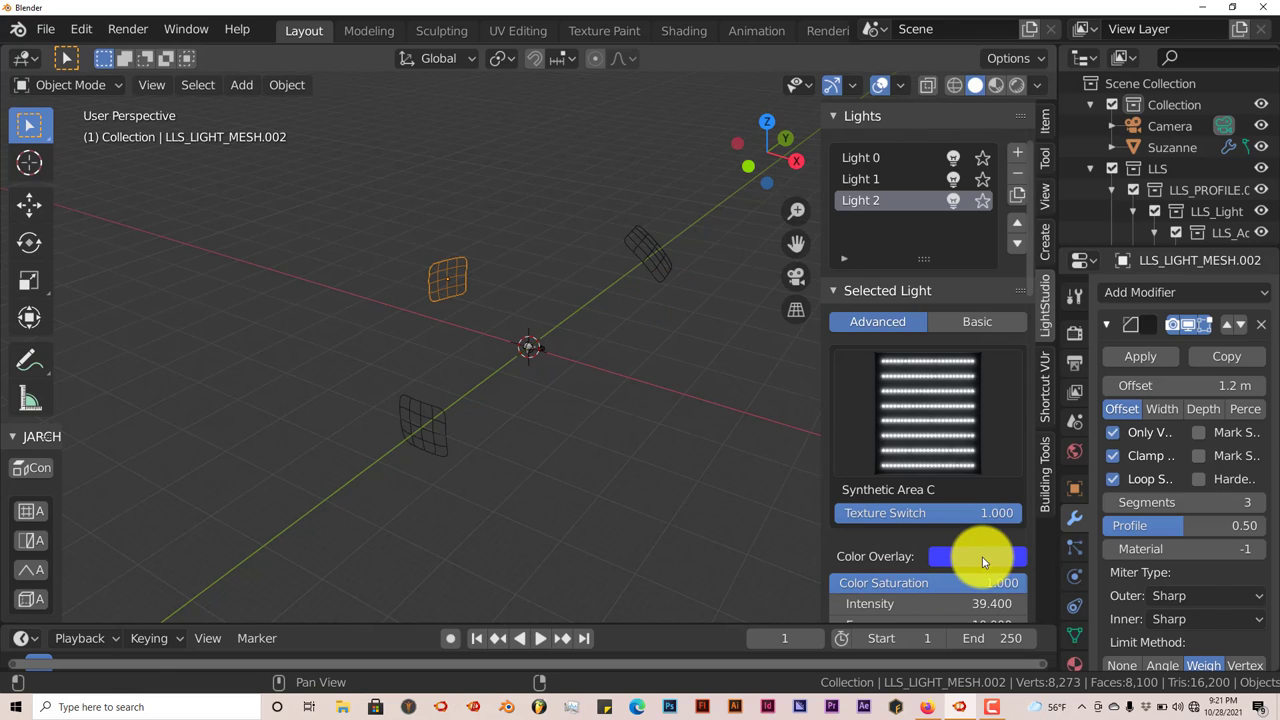
pyautogui.click(653, 263)
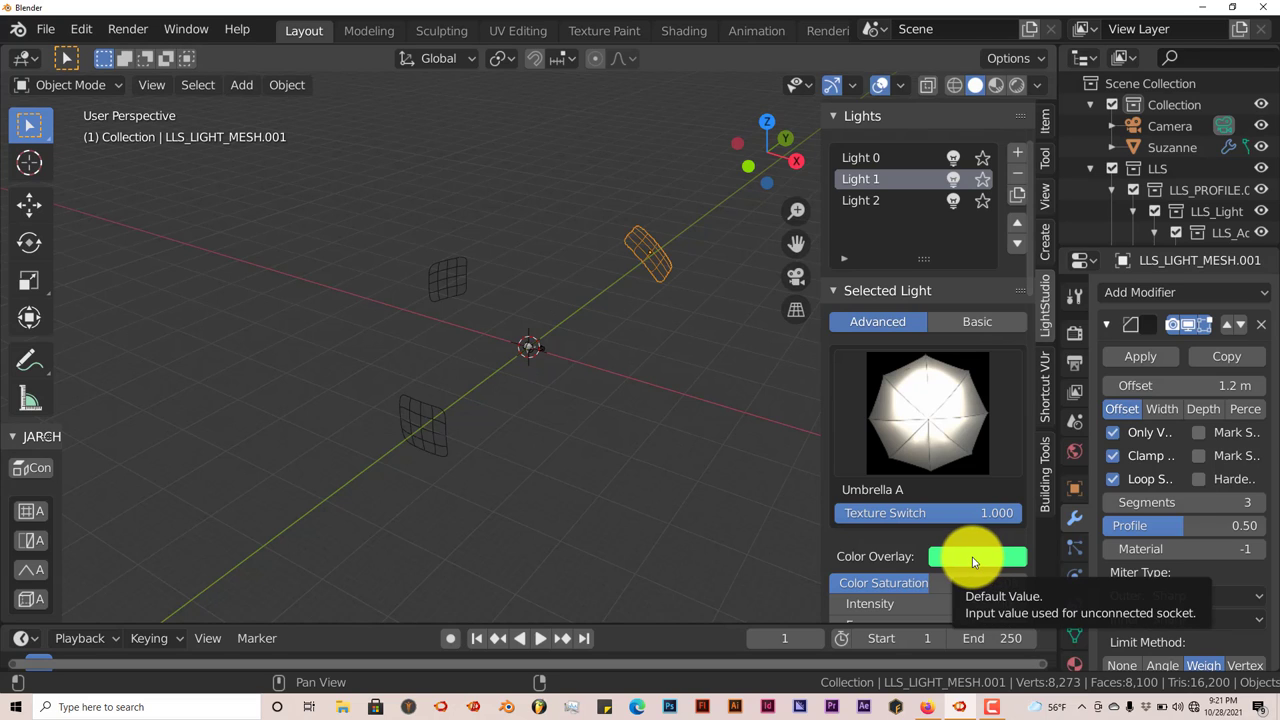
pyautogui.click(444, 439)
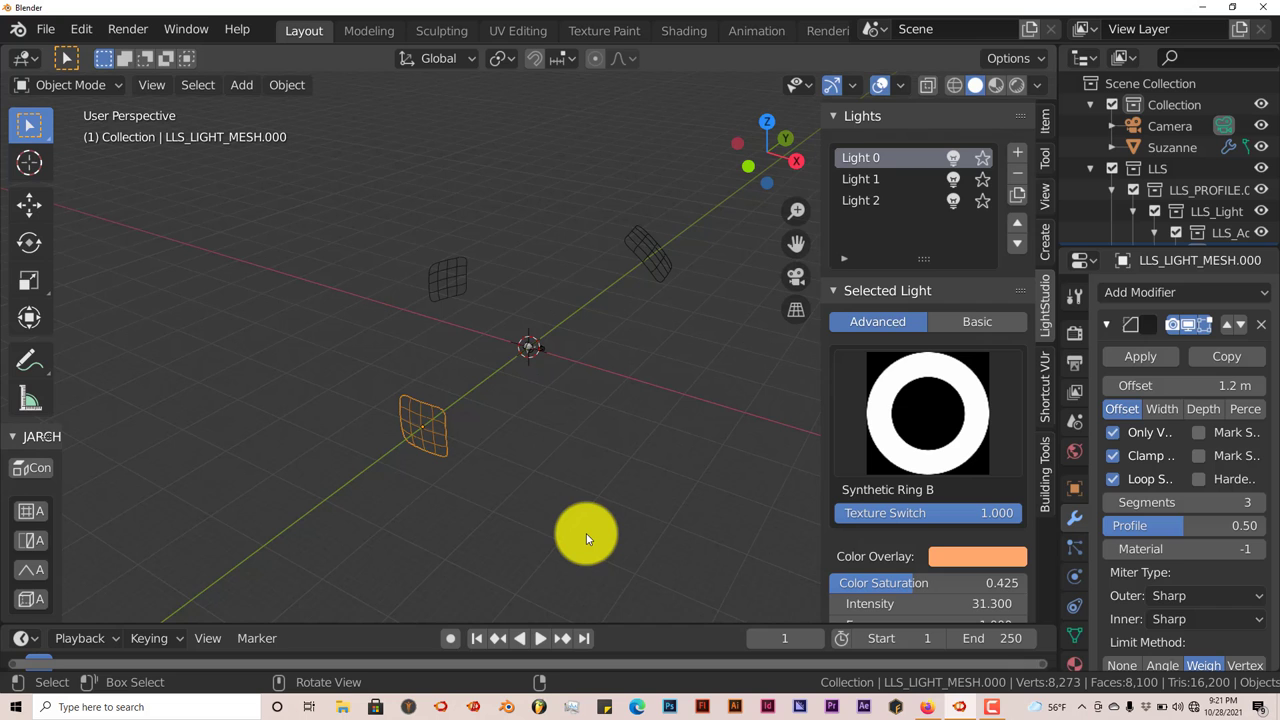
# - Render Suzanne under the three tinted lights with F12, inspect the result, then close it
pyautogui.press('F12')
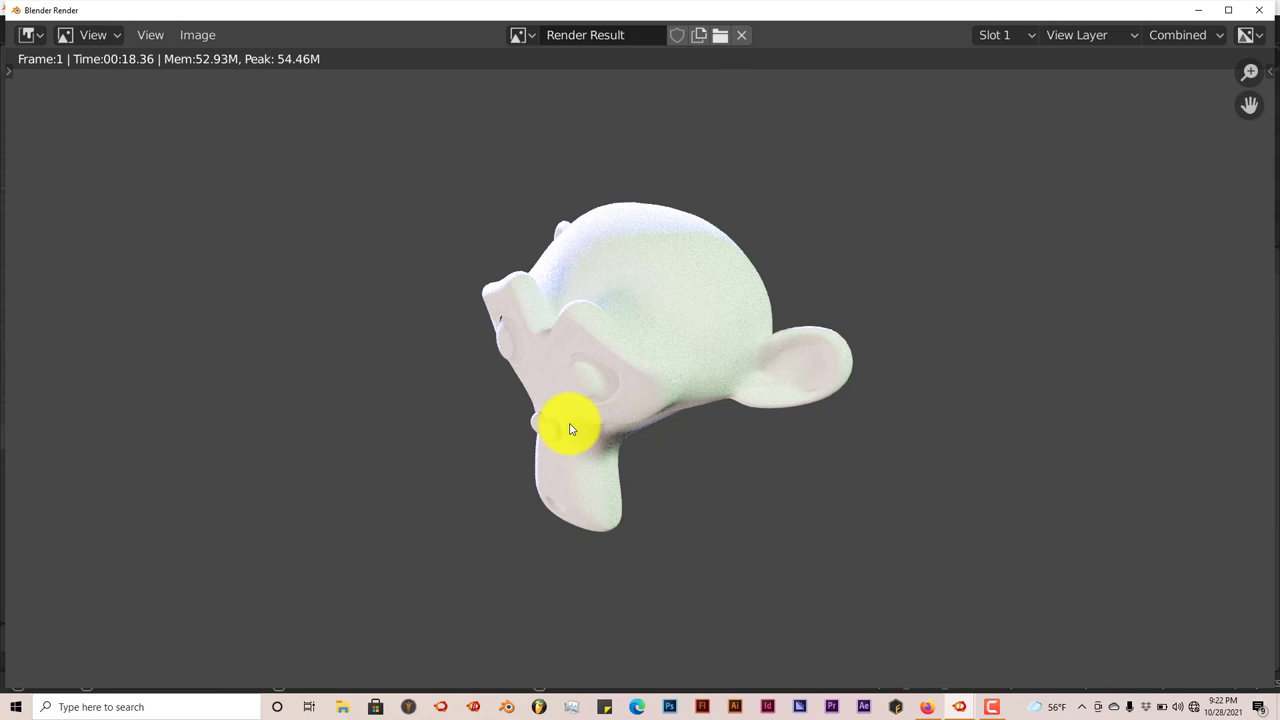
pyautogui.scroll(3, 607, 444)
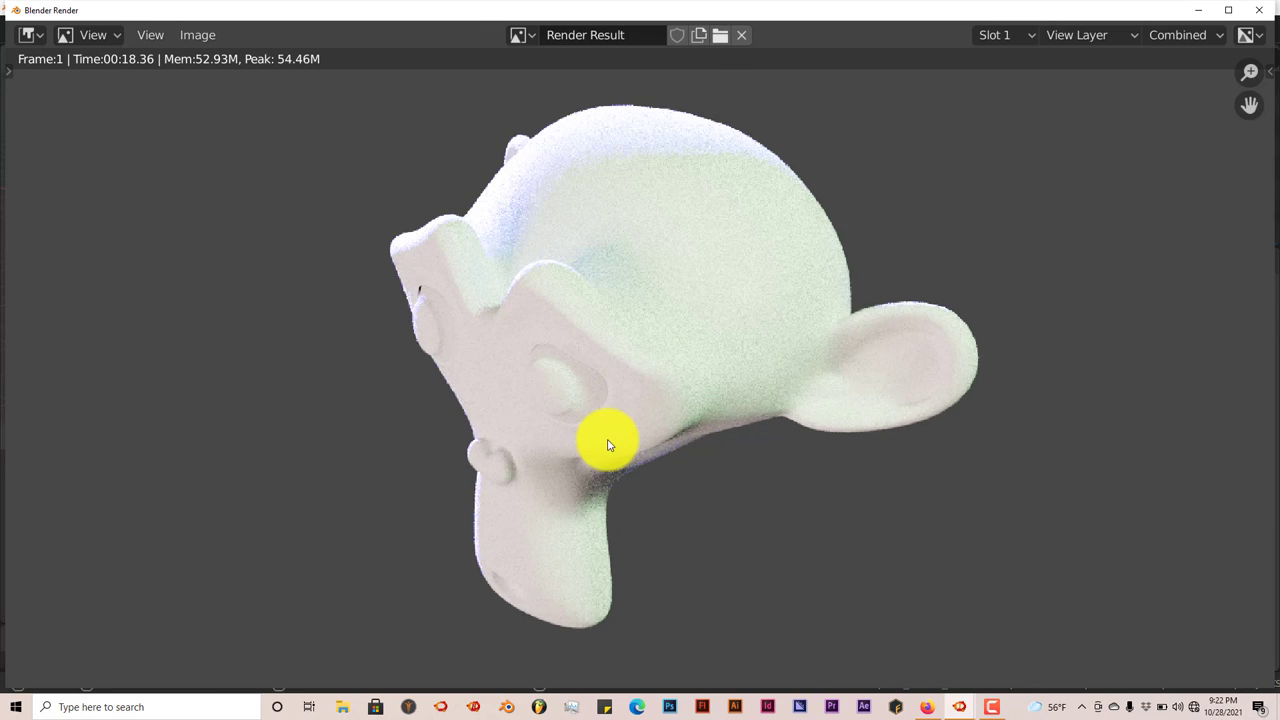
pyautogui.scroll(-2, 607, 444)
pyautogui.scroll(-1, 607, 444)
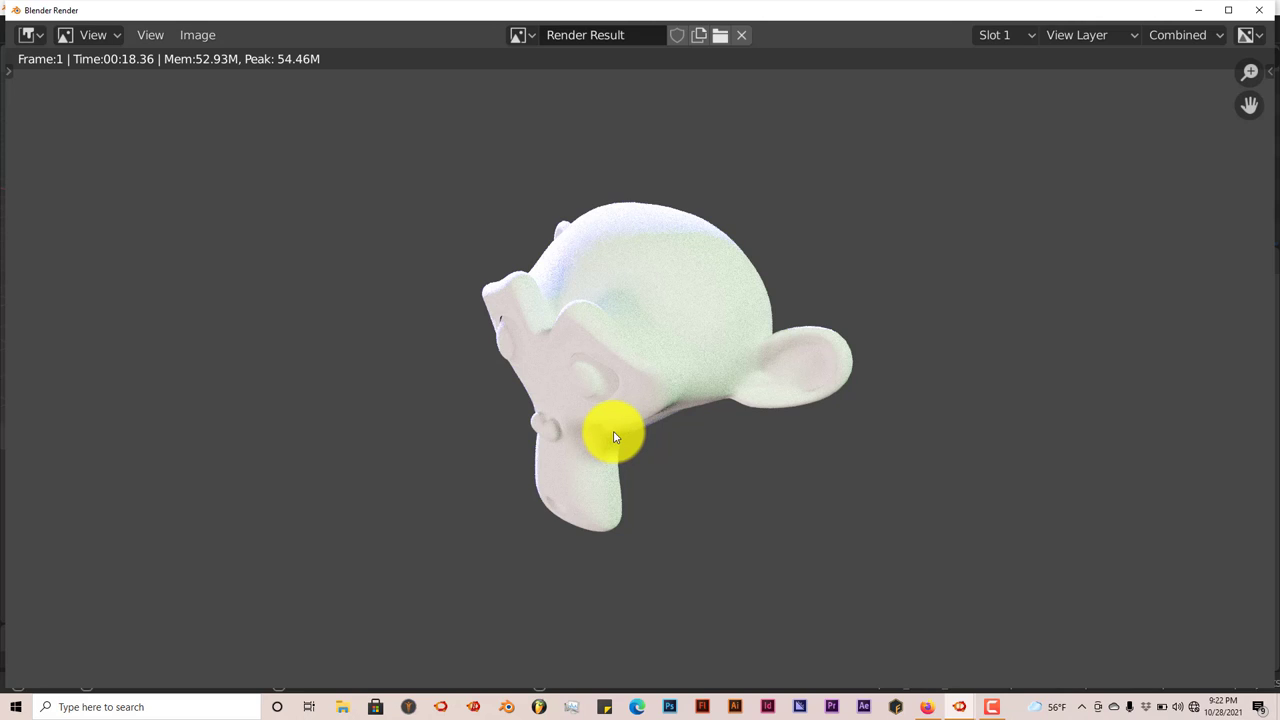
pyautogui.click(1263, 12)
pyautogui.moveTo(525, 491); pyautogui.dragTo(557, 525, button='middle')
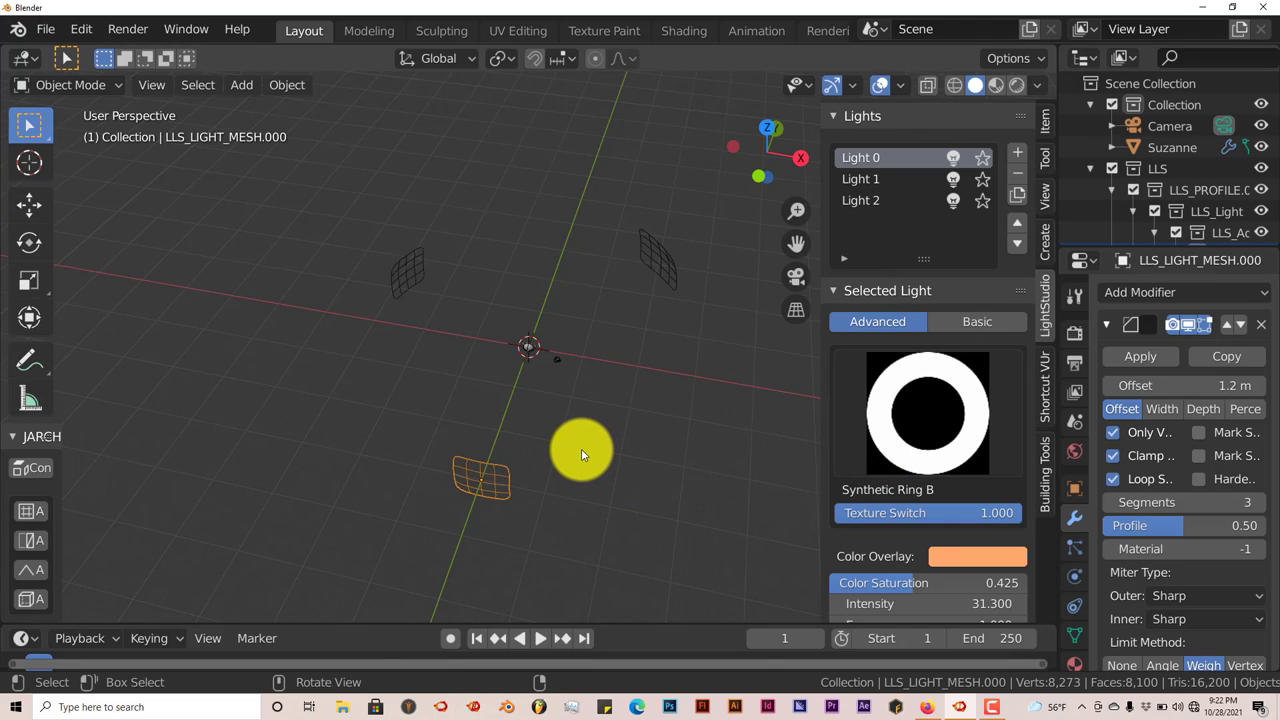
pyautogui.moveTo(586, 450); pyautogui.dragTo(537, 341, button='middle')
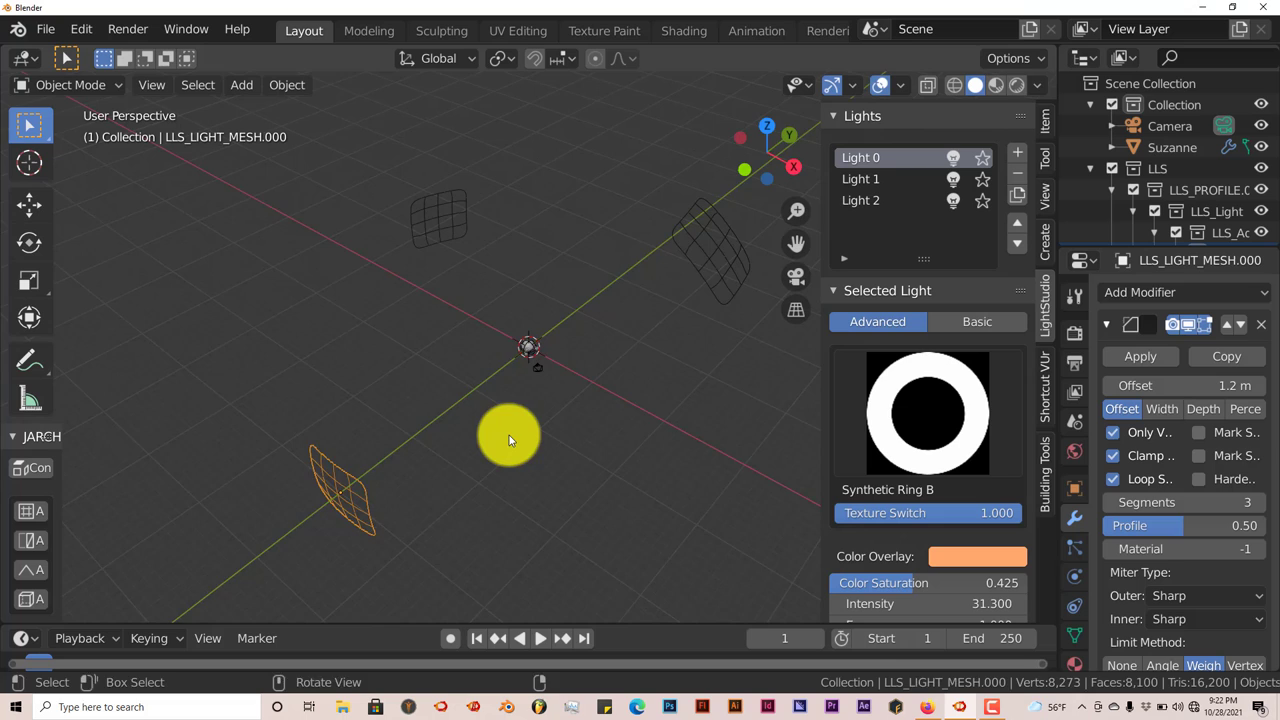
pyautogui.moveTo(509, 435); pyautogui.dragTo(560, 442, button='middle')
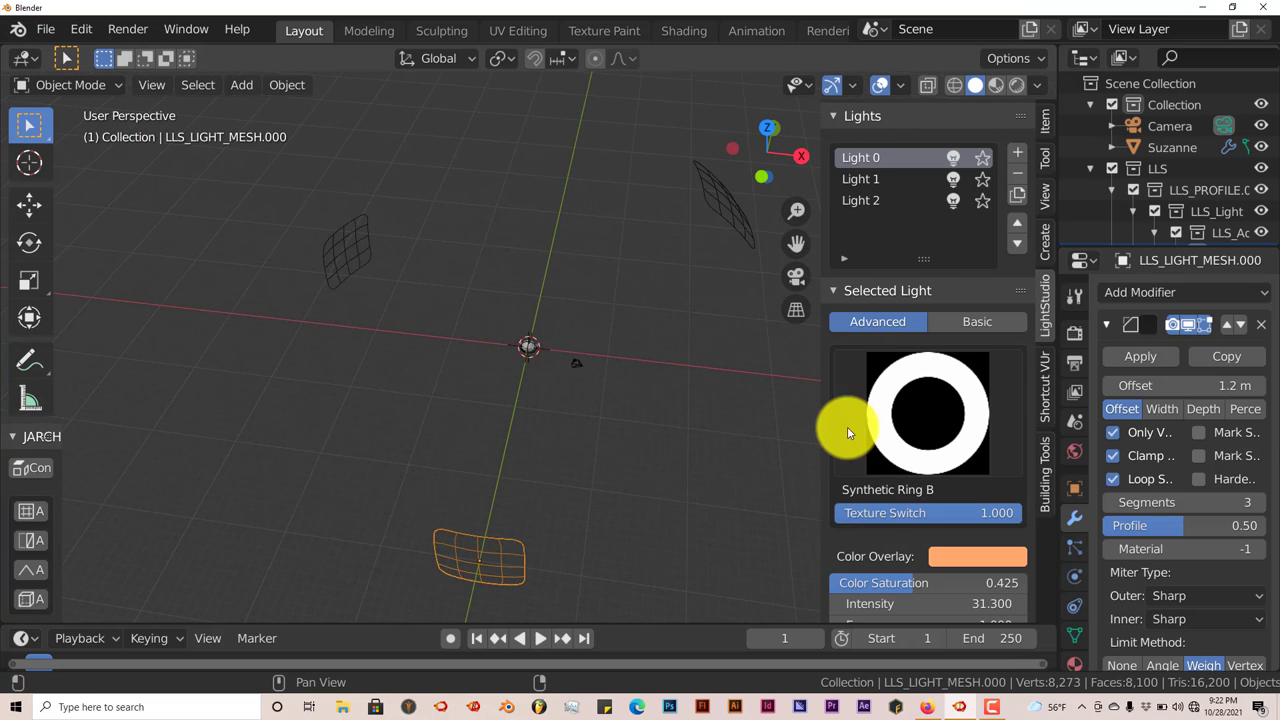
pyautogui.scroll(-3, 850, 430)
pyautogui.moveTo(646, 449); pyautogui.dragTo(594, 454, button='middle')
pyautogui.scroll(4, 623, 458)
pyautogui.scroll(-3, 910, 365)
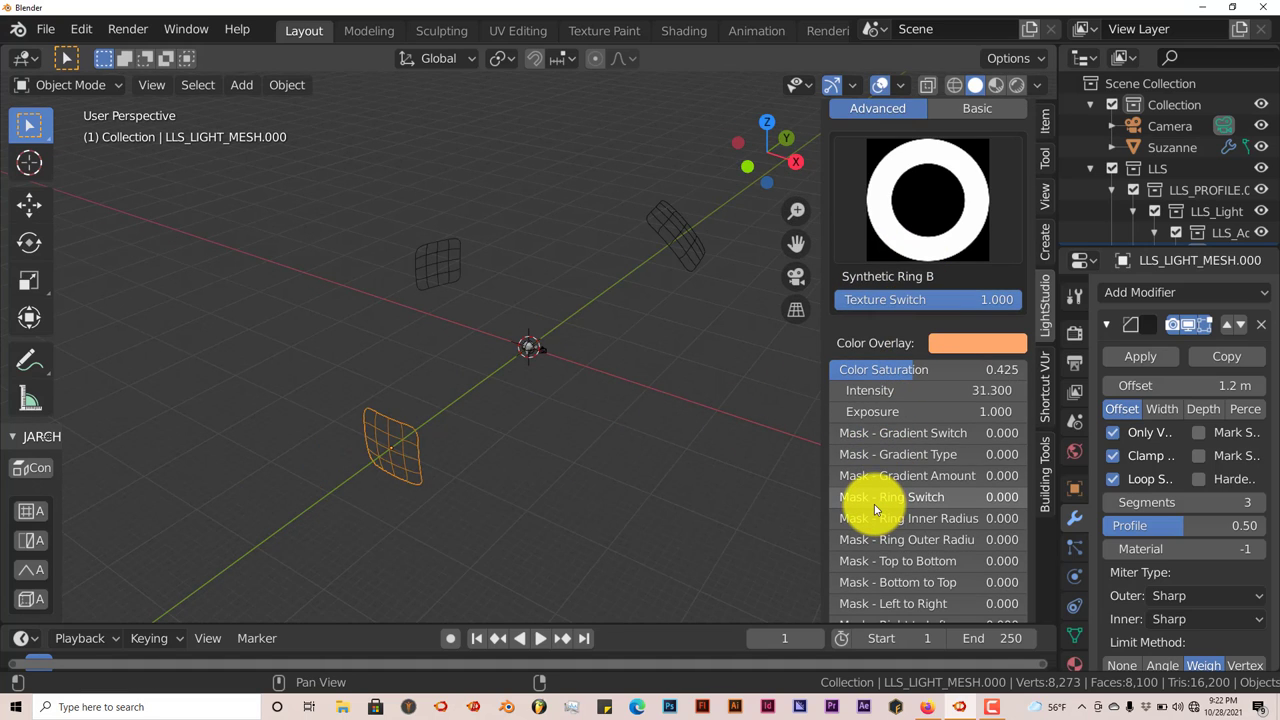
pyautogui.scroll(-3, 874, 506)
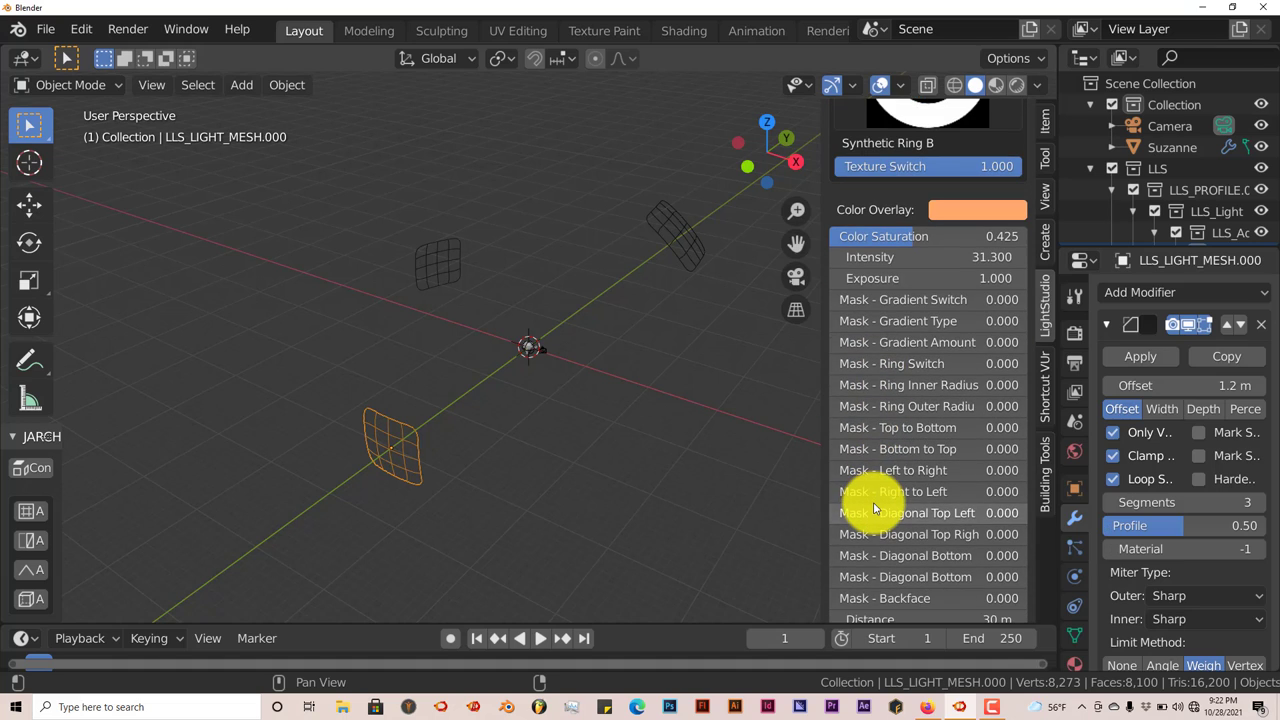
pyautogui.scroll(-1, 891, 525)
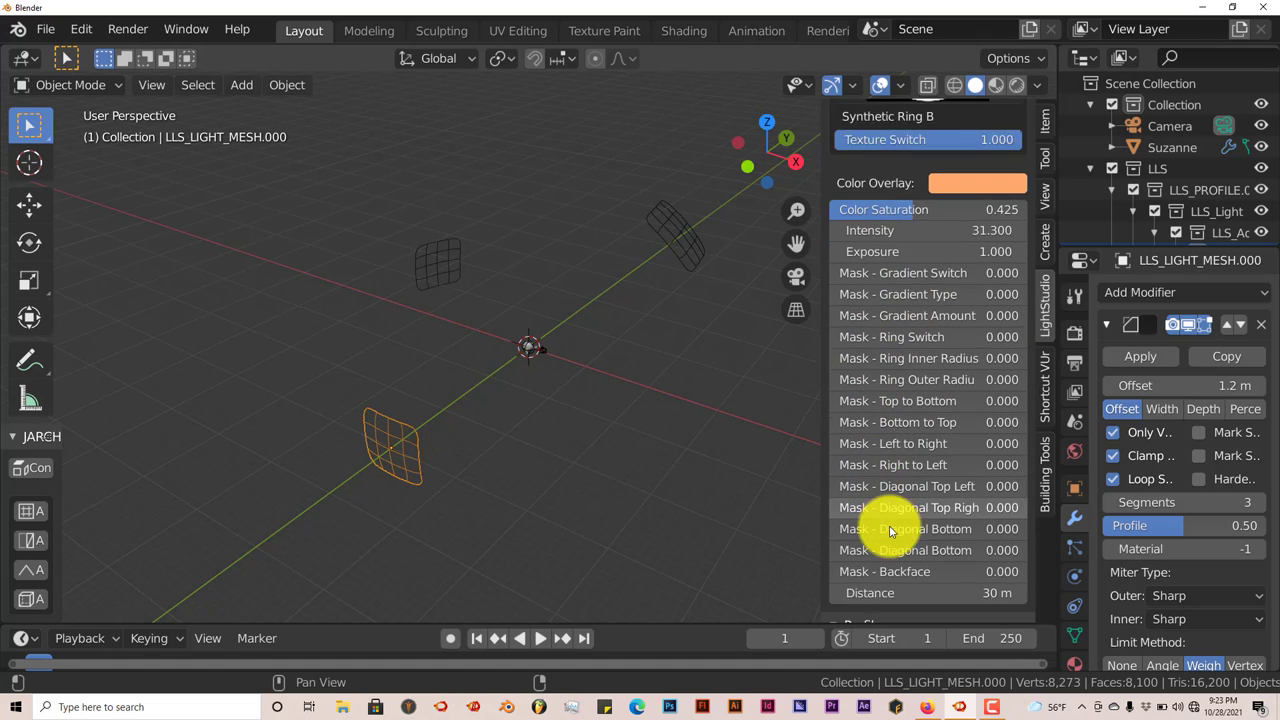
pyautogui.scroll(-2, 889, 526)
pyautogui.scroll(5, 892, 476)
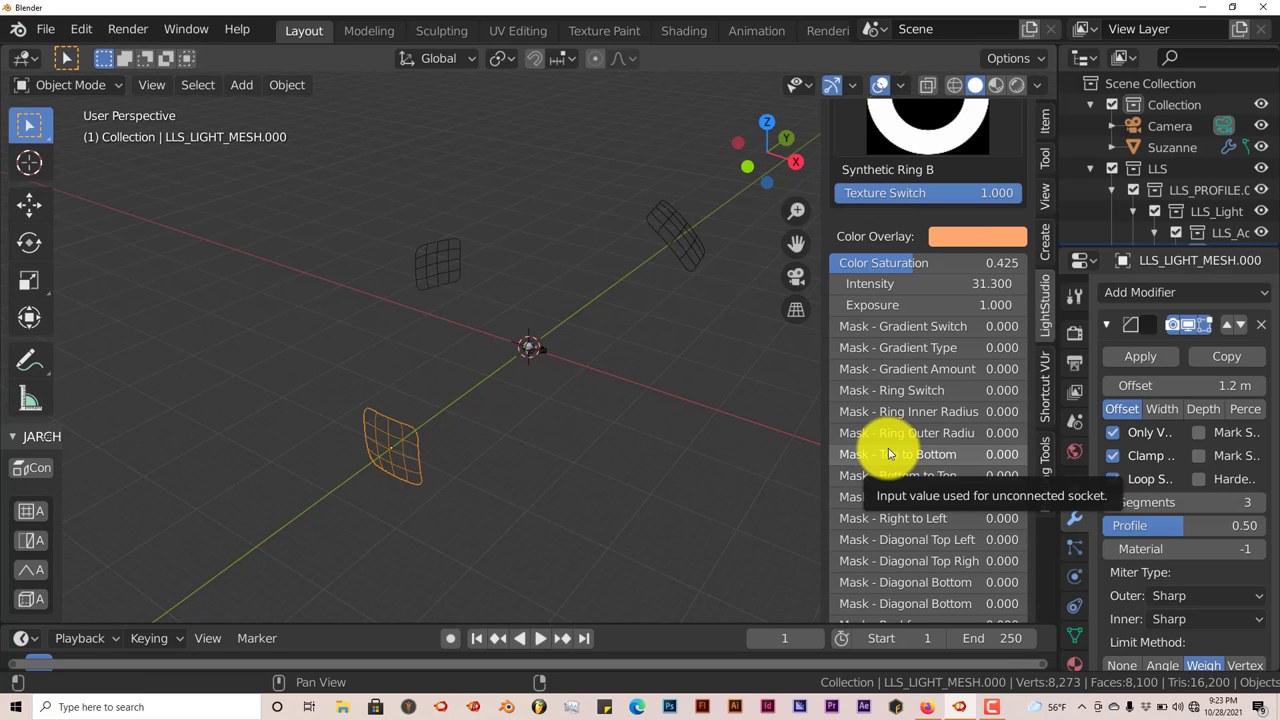
pyautogui.scroll(3, 888, 453)
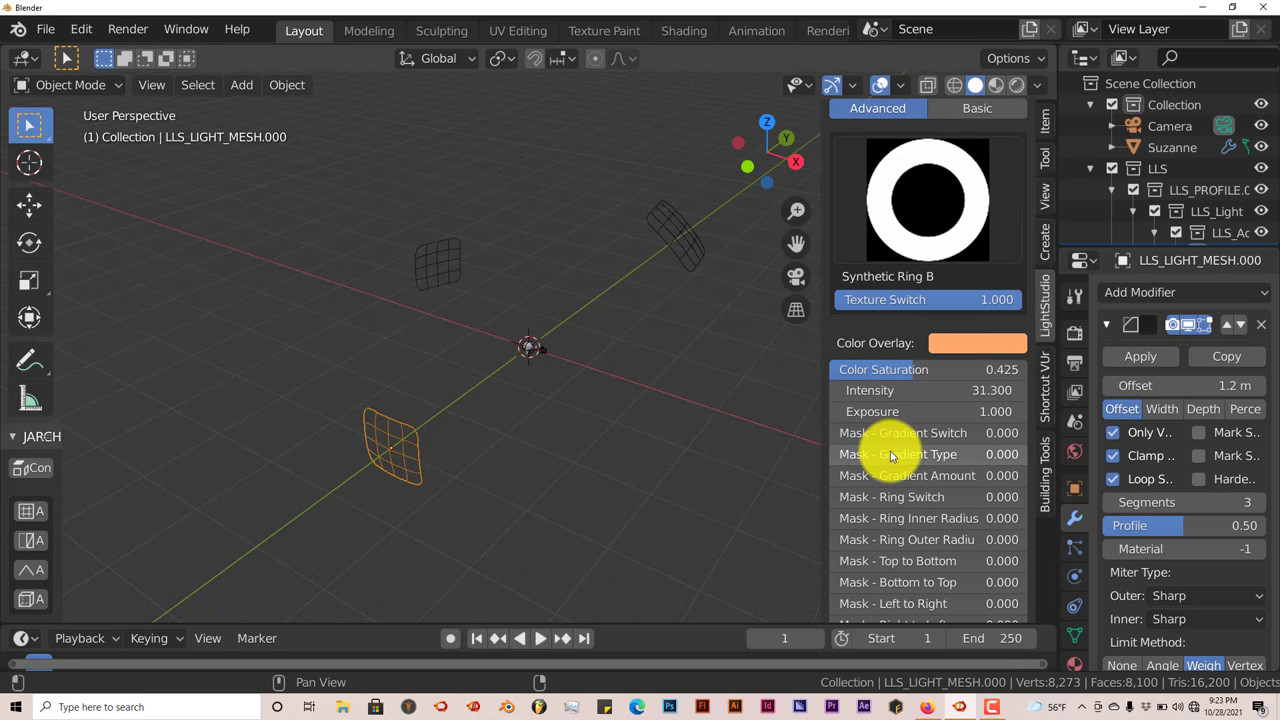